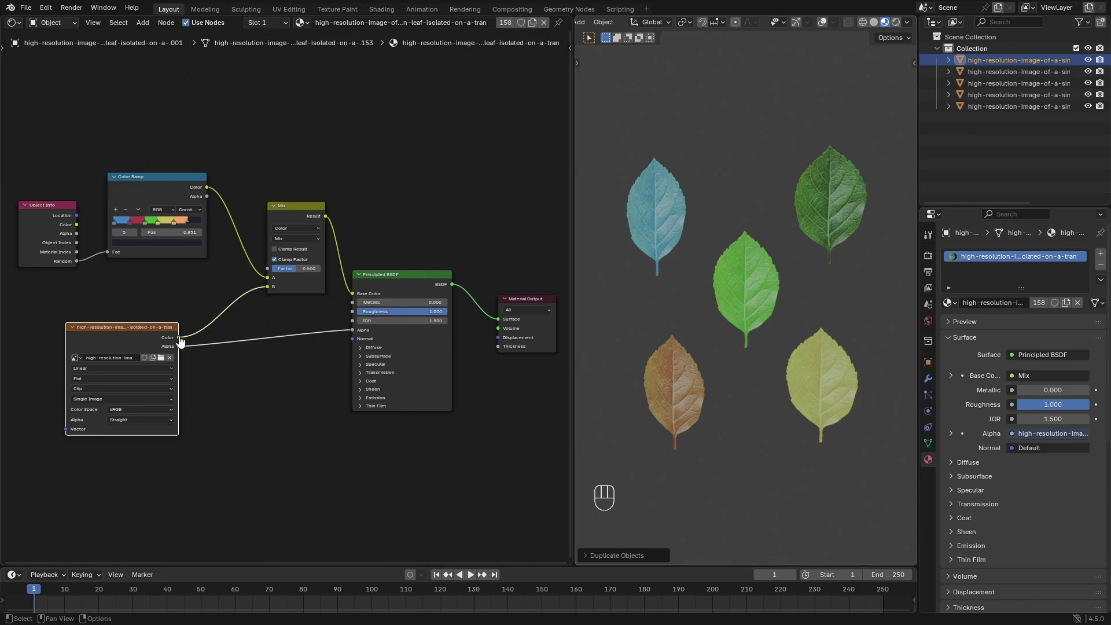
pyautogui.moveTo(175, 341); pyautogui.dragTo(184, 339)
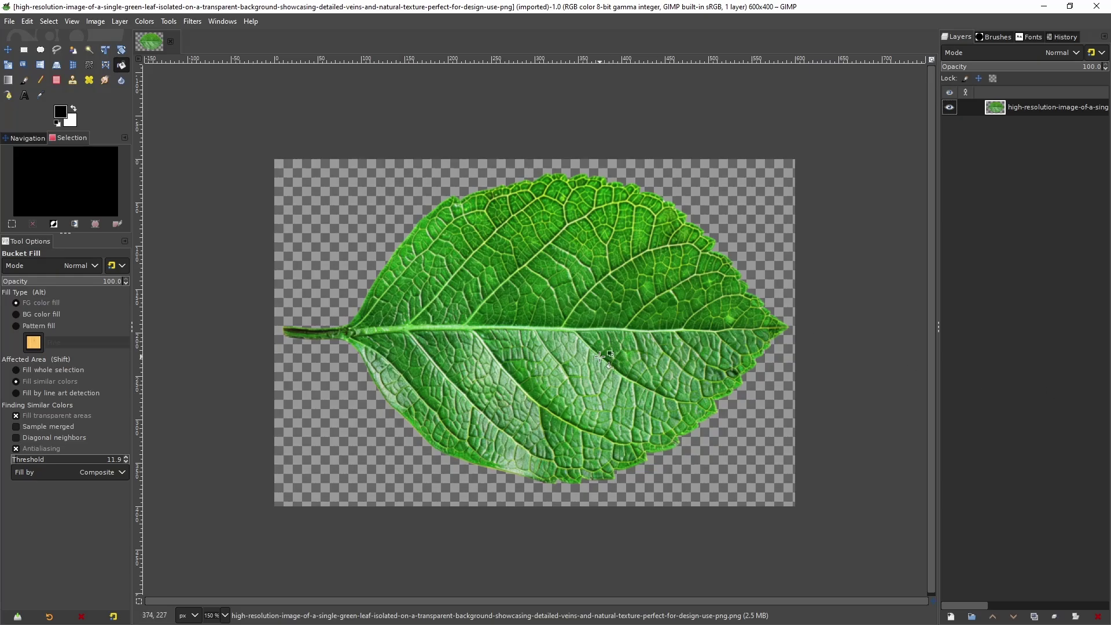
# Step: Switch to GIMP and desaturate the leaf image by applying Hue-Saturation with saturation at -100
pyautogui.click(144, 21)
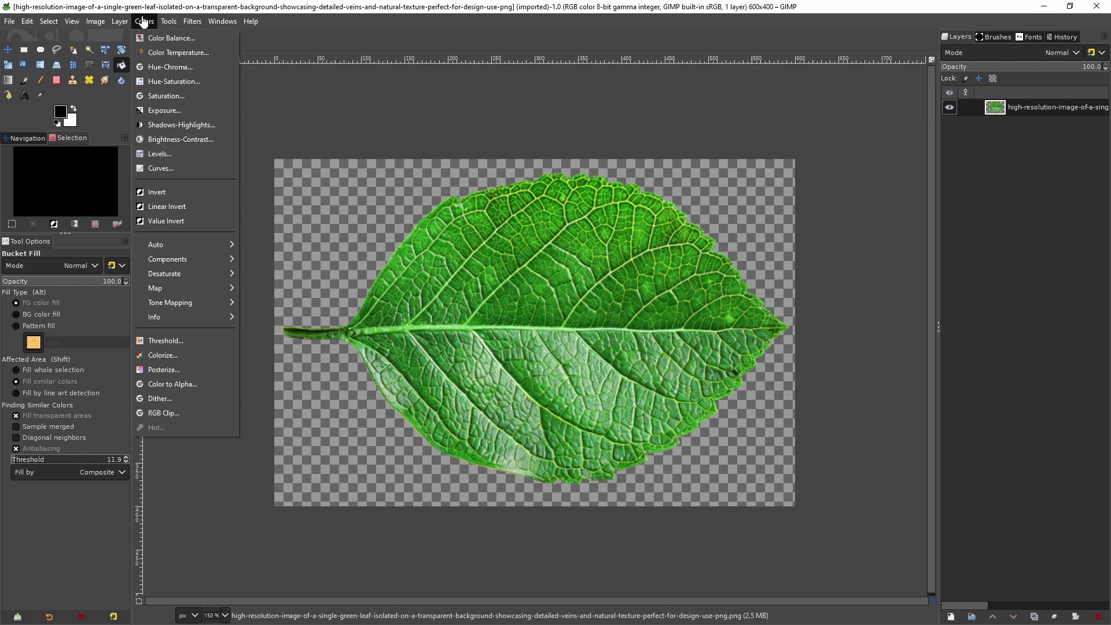
pyautogui.click(185, 80)
pyautogui.moveTo(796, 349); pyautogui.dragTo(515, 342)
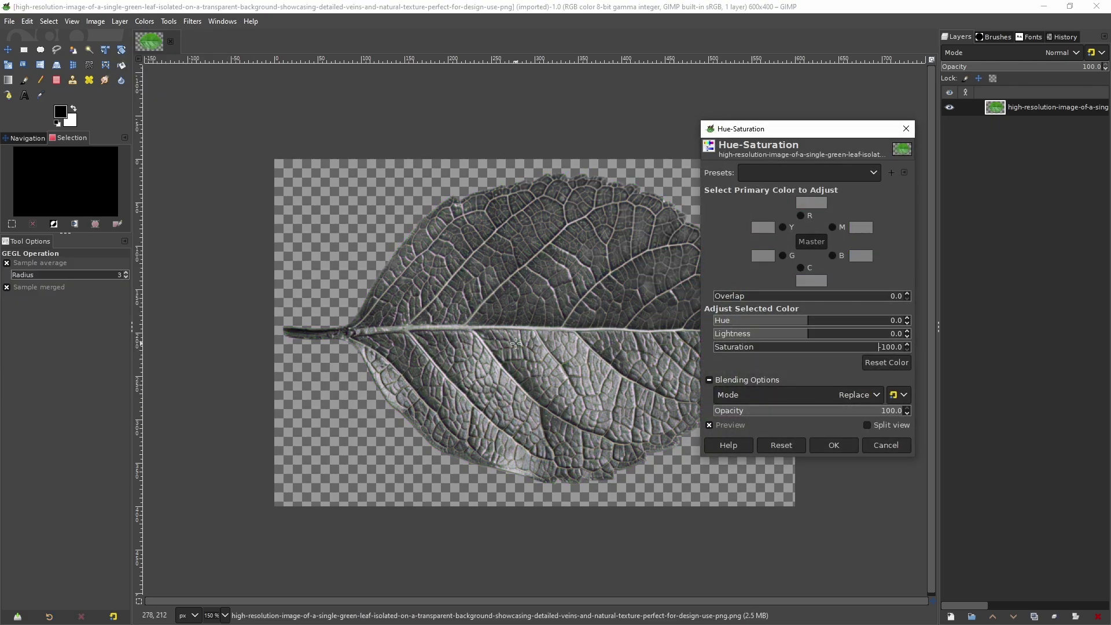
pyautogui.moveTo(774, 349); pyautogui.dragTo(405, 348)
pyautogui.click(844, 450)
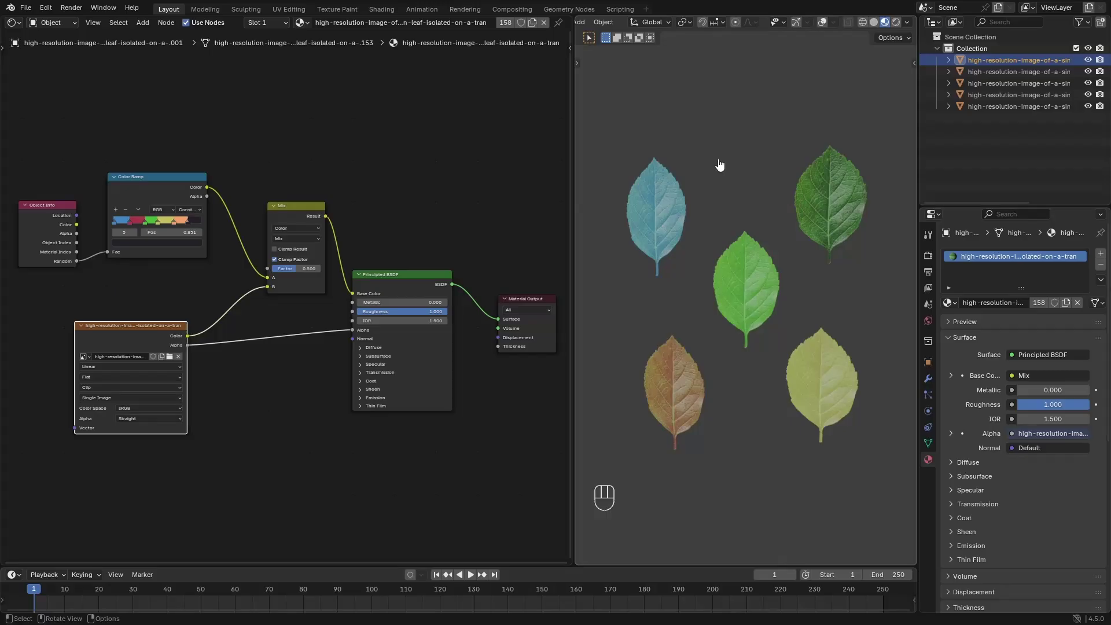
# Step: Switch to Blender and examine the tint of the blue, brown, yellow and green leaves close up in the viewport
pyautogui.scroll(5, 671, 149)
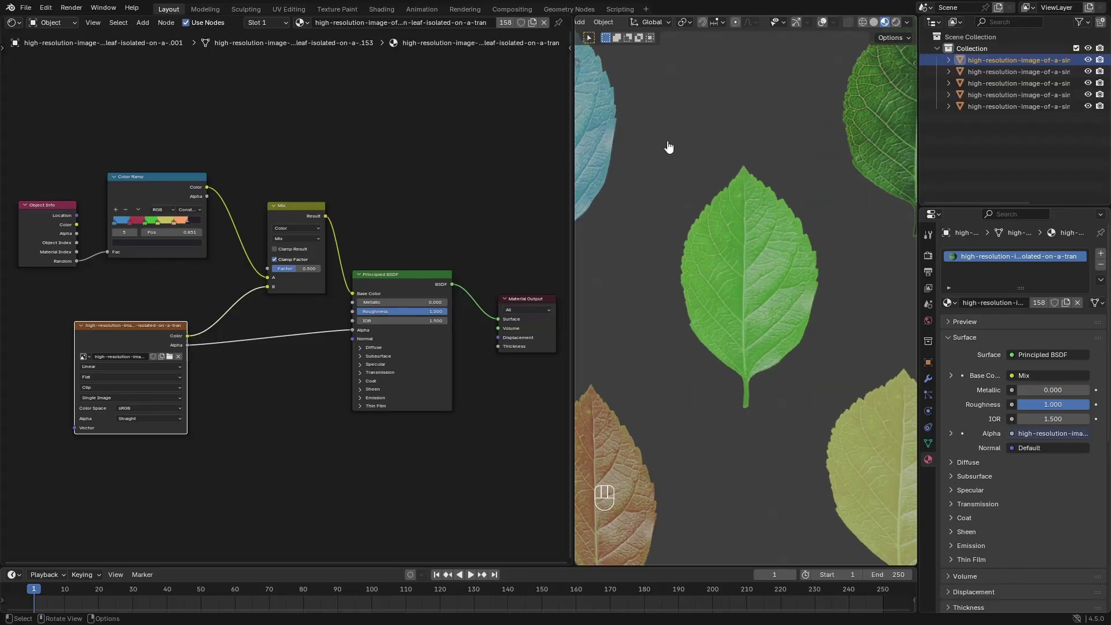
pyautogui.keyDown('shift'); pyautogui.moveTo(667, 132); pyautogui.dragTo(905, 318, button='middle'); pyautogui.keyUp('shift')
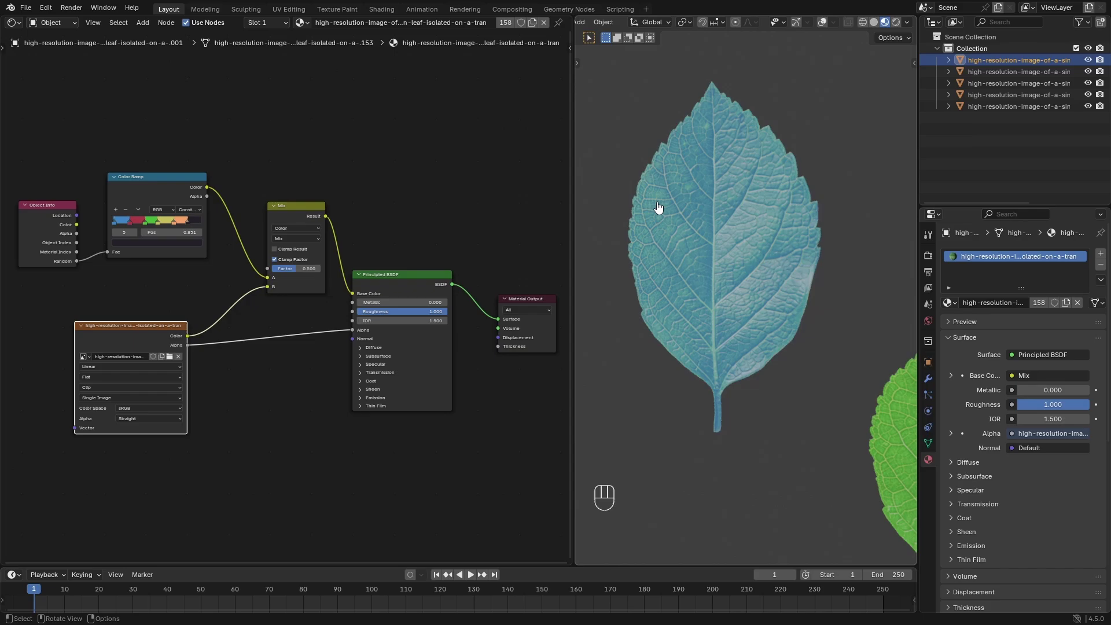
pyautogui.scroll(2, 658, 207)
pyautogui.keyDown('shift'); pyautogui.moveTo(699, 225); pyautogui.dragTo(764, 476, button='middle'); pyautogui.keyUp('shift')
pyautogui.scroll(4, 773, 250)
pyautogui.scroll(-3, 750, 207)
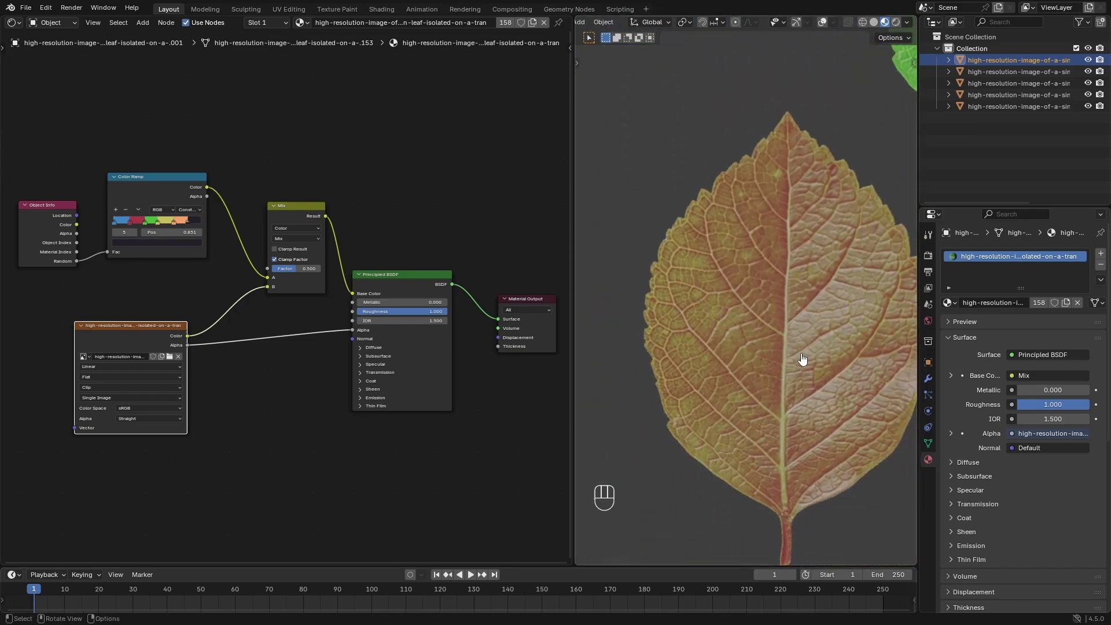
pyautogui.scroll(-4, 851, 419)
pyautogui.keyDown('shift'); pyautogui.moveTo(848, 372); pyautogui.dragTo(855, 379, button='middle'); pyautogui.keyUp('shift')
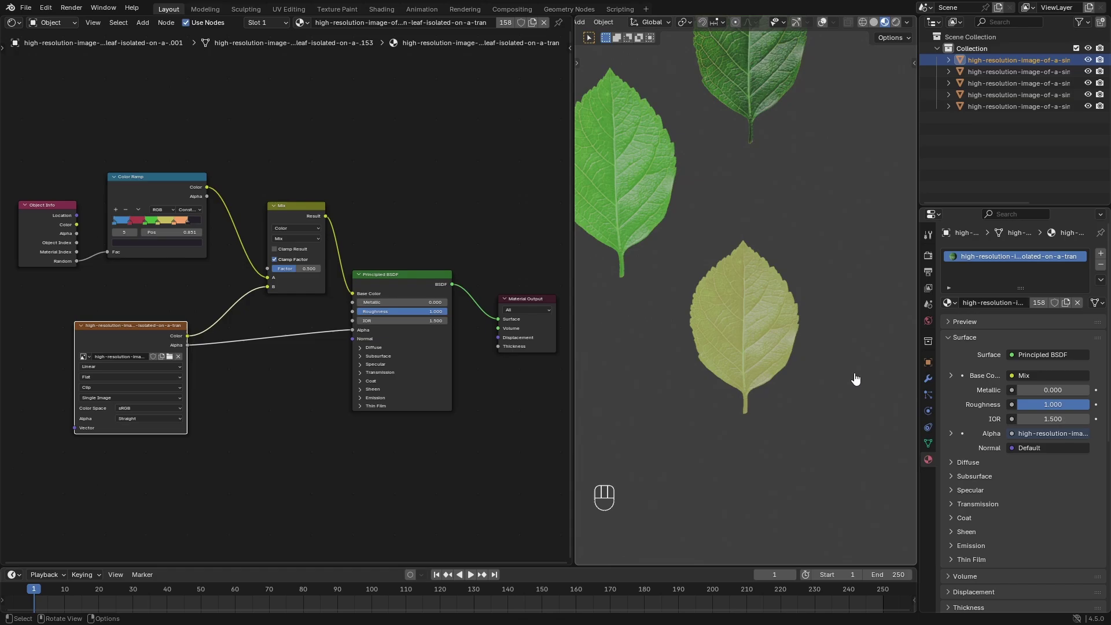
pyautogui.scroll(3, 852, 378)
pyautogui.scroll(-5, 679, 300)
pyautogui.scroll(3, 702, 260)
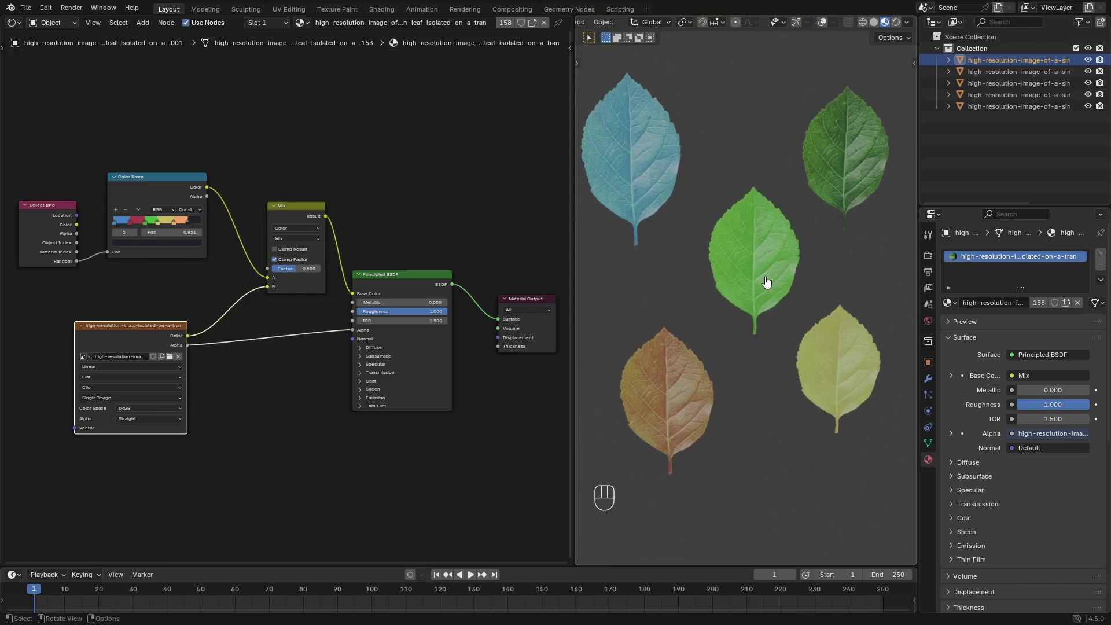
# Step: Replace the Shader Editor with the UV Editor, show the leaf image there and reload it from disk
pyautogui.click(14, 23)
pyautogui.click(73, 81)
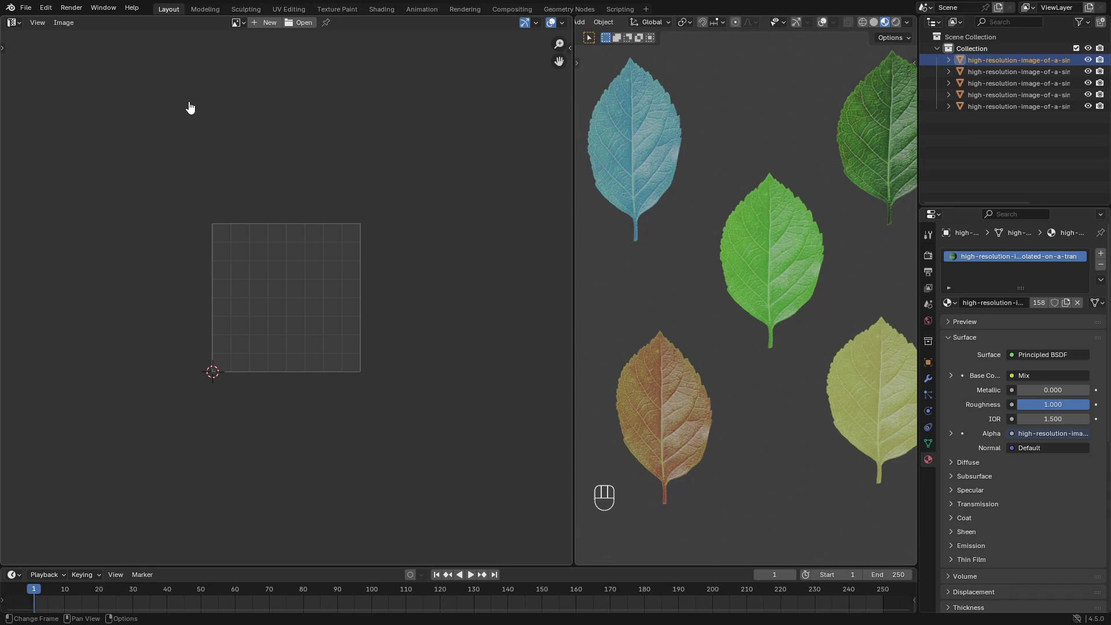
pyautogui.click(235, 23)
pyautogui.click(257, 55)
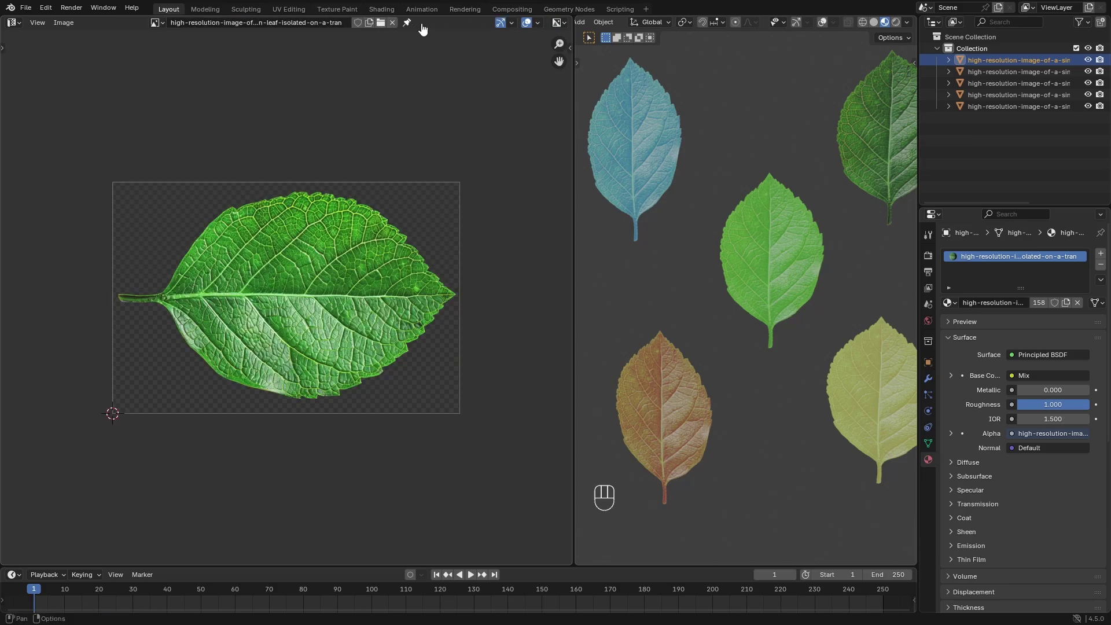
pyautogui.click(63, 22)
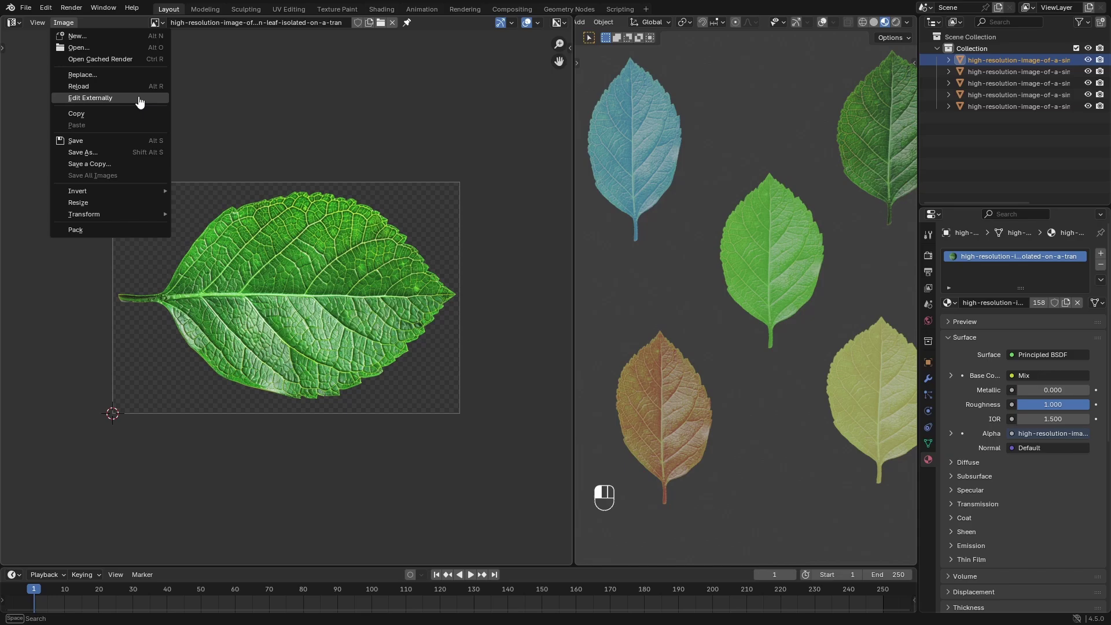
pyautogui.click(104, 88)
# Step: Examine the five recoloured leaves close up and from several angles, and select the dark grey leaf
pyautogui.scroll(-2, 656, 238)
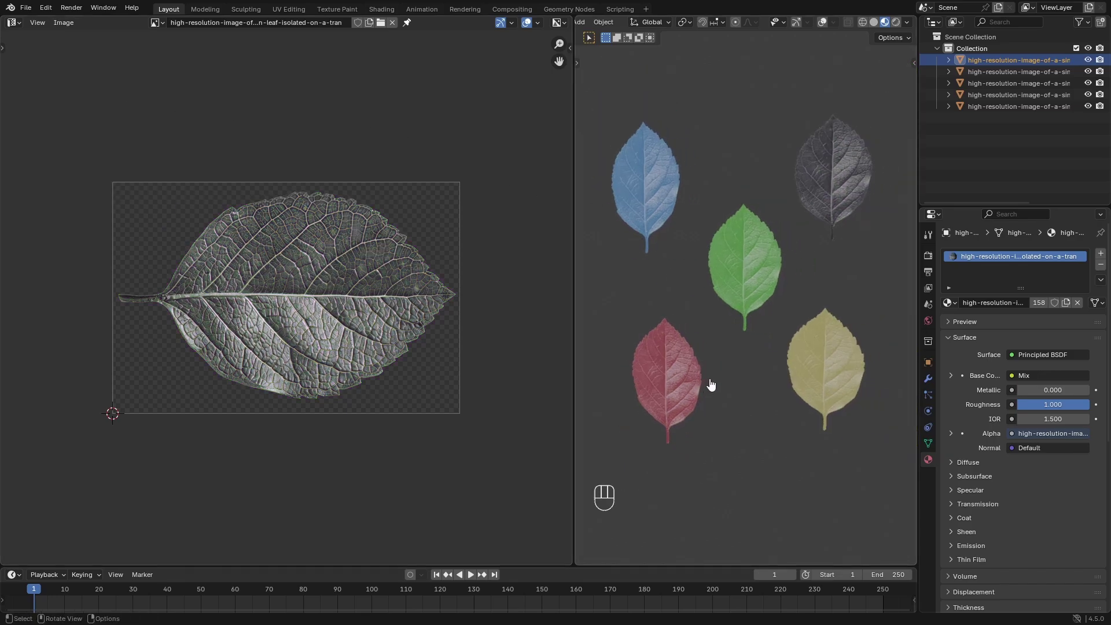
pyautogui.scroll(3, 711, 384)
pyautogui.moveTo(730, 384); pyautogui.dragTo(792, 236, button='middle')
pyautogui.click(729, 324)
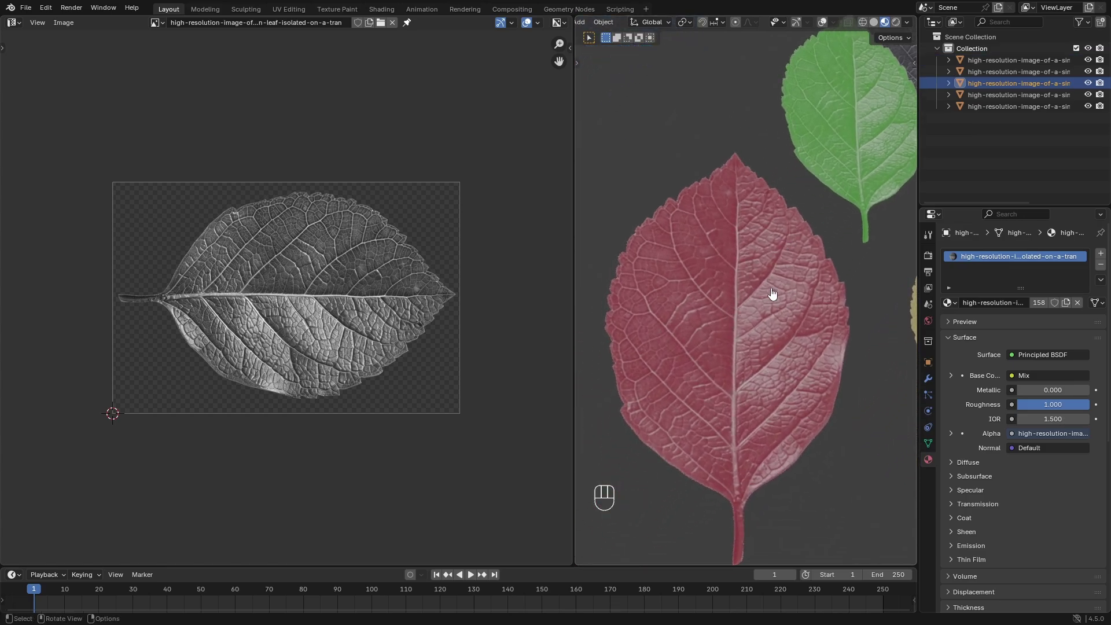
pyautogui.scroll(-5, 773, 294)
pyautogui.keyDown('shift'); pyautogui.moveTo(748, 181); pyautogui.dragTo(767, 304, button='middle'); pyautogui.keyUp('shift')
pyautogui.click(802, 310)
pyautogui.click(803, 309)
pyautogui.keyDown('shift'); pyautogui.moveTo(825, 373); pyautogui.dragTo(736, 344, button='middle'); pyautogui.keyUp('shift')
pyautogui.click(781, 388)
pyautogui.click(799, 209)
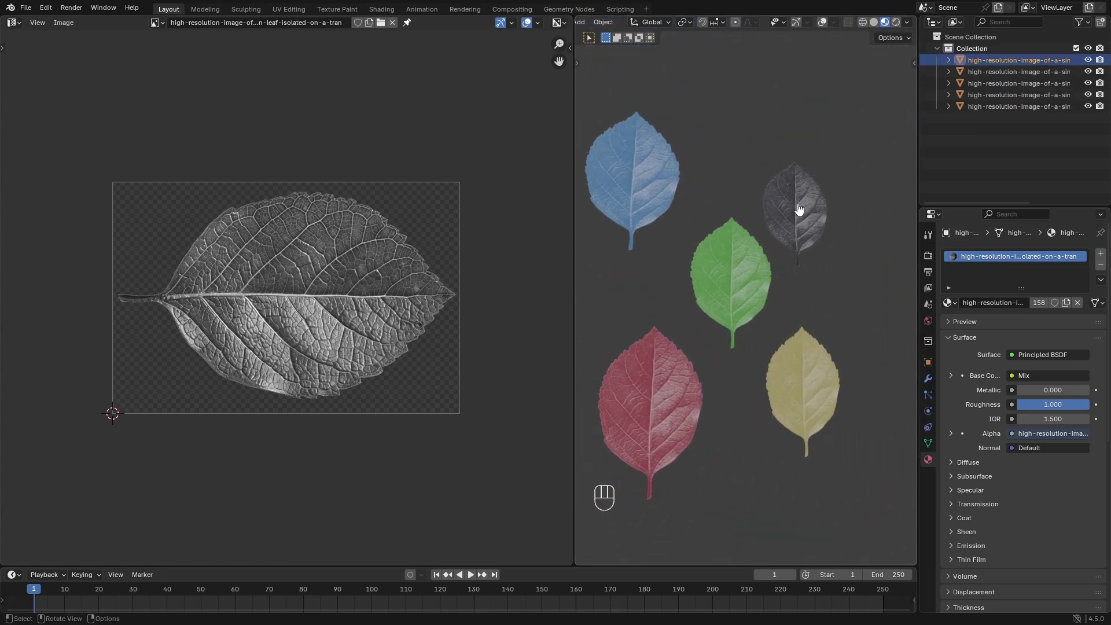
pyautogui.moveTo(836, 317); pyautogui.dragTo(802, 311, button='middle')
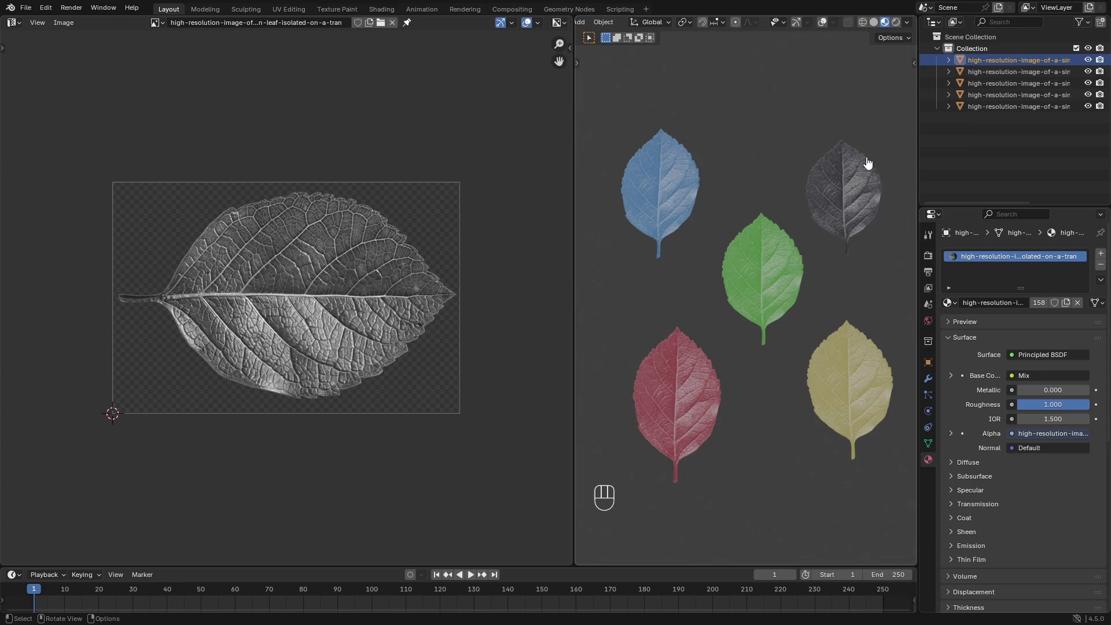
pyautogui.moveTo(826, 167); pyautogui.dragTo(807, 188, button='middle')
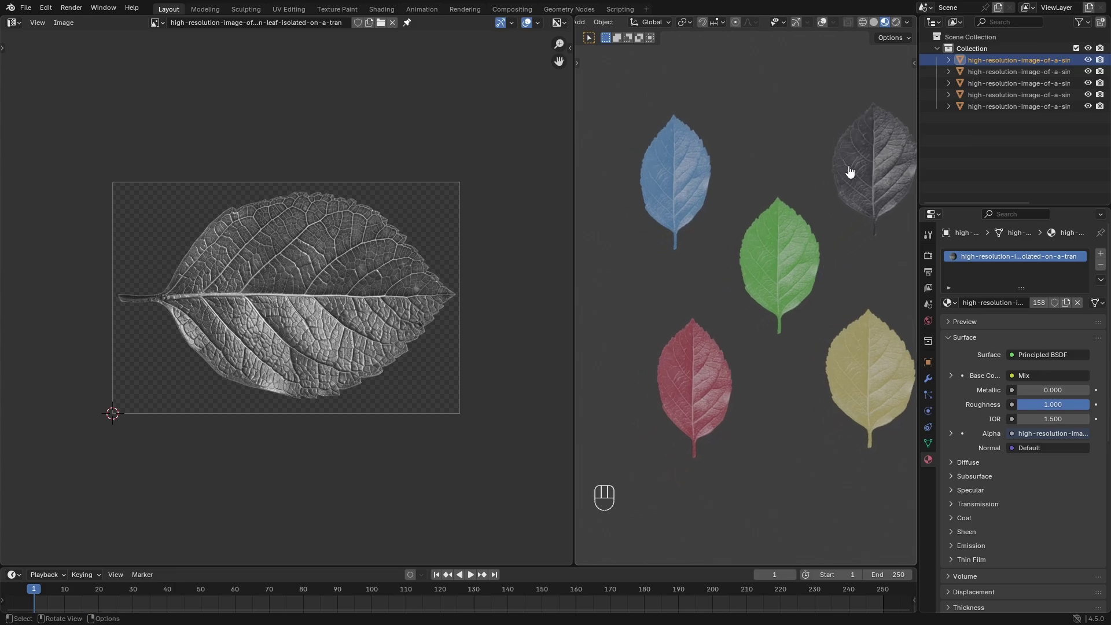
pyautogui.keyDown('shift'); pyautogui.moveTo(781, 255); pyautogui.dragTo(762, 282, button='middle'); pyautogui.keyUp('shift')
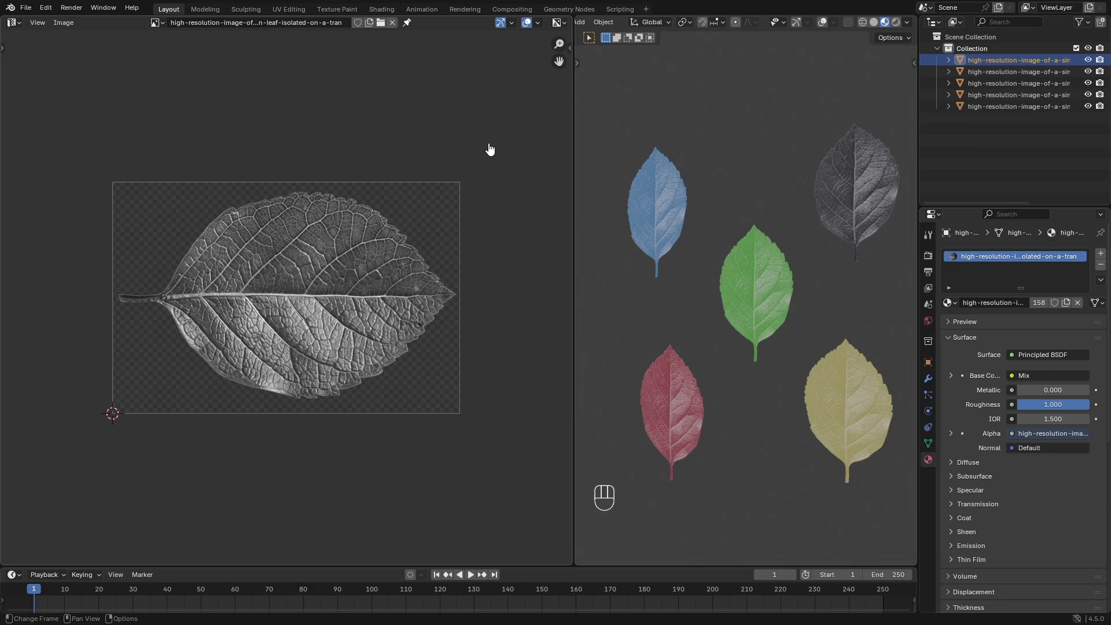
# Step: Change the UV Editor back to the Shader Editor and shift the Material Output node slightly closer to the Principled BSDF
pyautogui.click(14, 22)
pyautogui.click(20, 27)
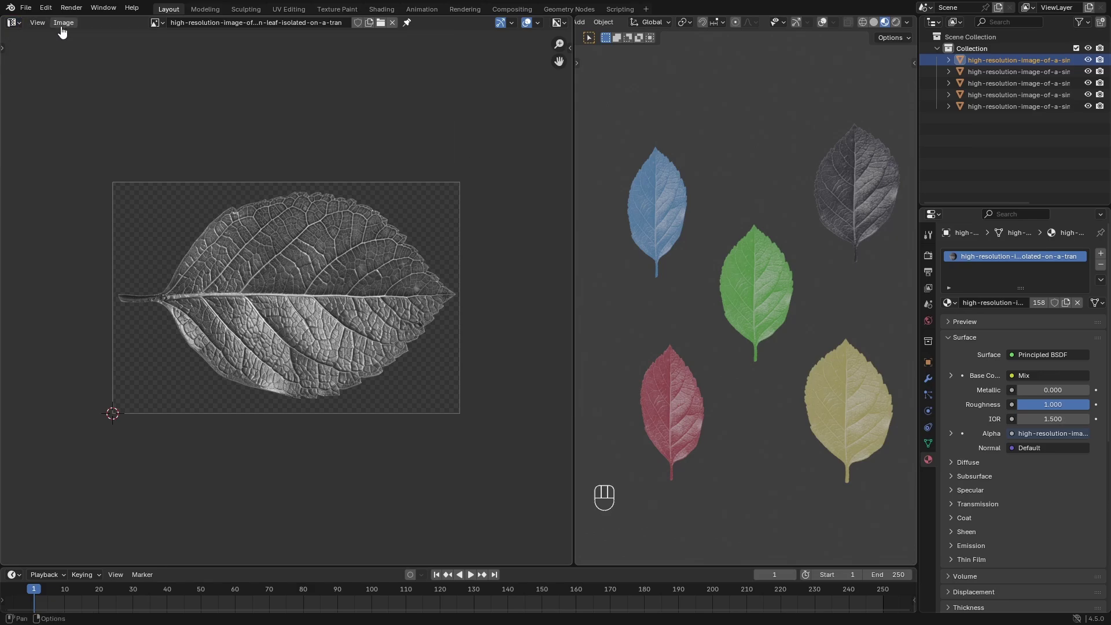
pyautogui.click(13, 23)
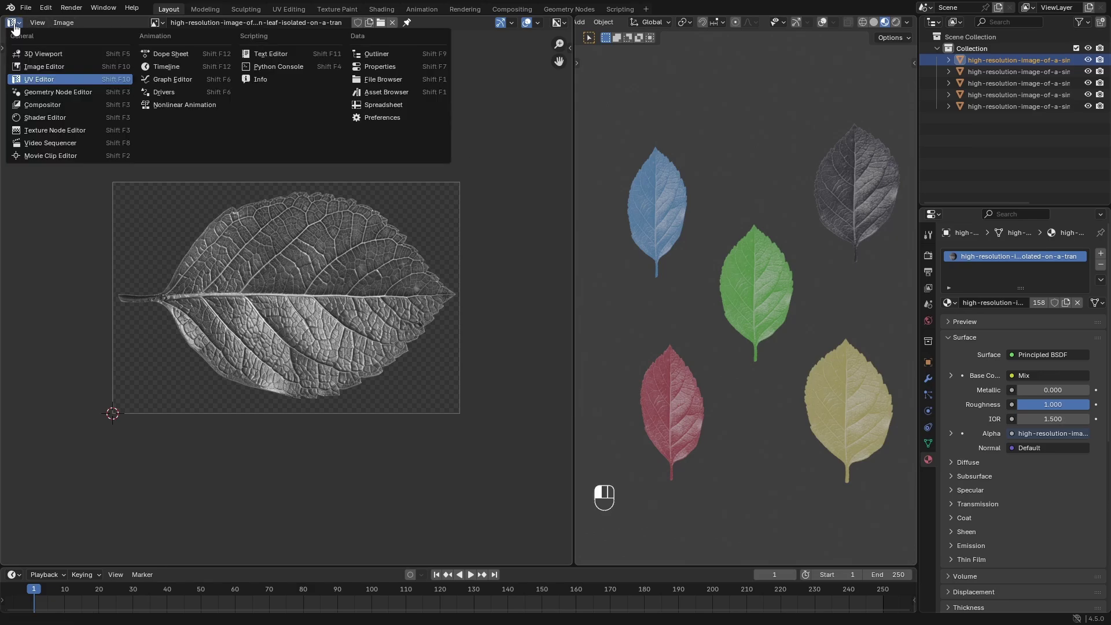
pyautogui.click(73, 118)
pyautogui.moveTo(523, 305); pyautogui.dragTo(517, 303)
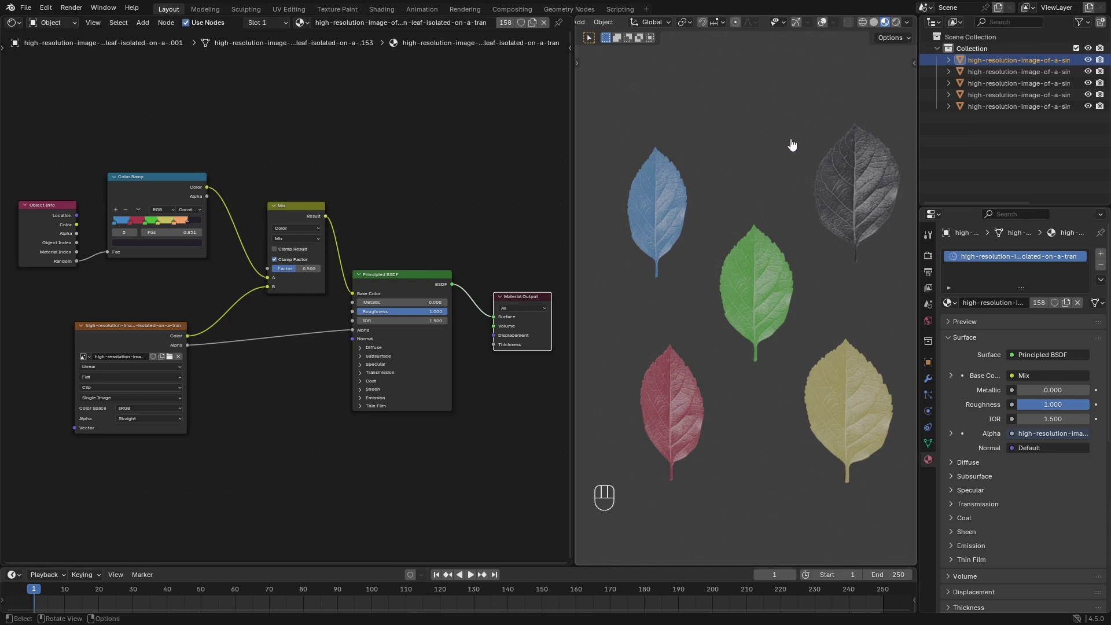
# Step: Delete the dark grey, blue, red and yellow leaves, then select the remaining green leaf and frame it in the viewport
pyautogui.press('Delete')
pyautogui.click(649, 193)
pyautogui.press('Delete')
pyautogui.click(669, 424)
pyautogui.press('Delete')
pyautogui.click(796, 367)
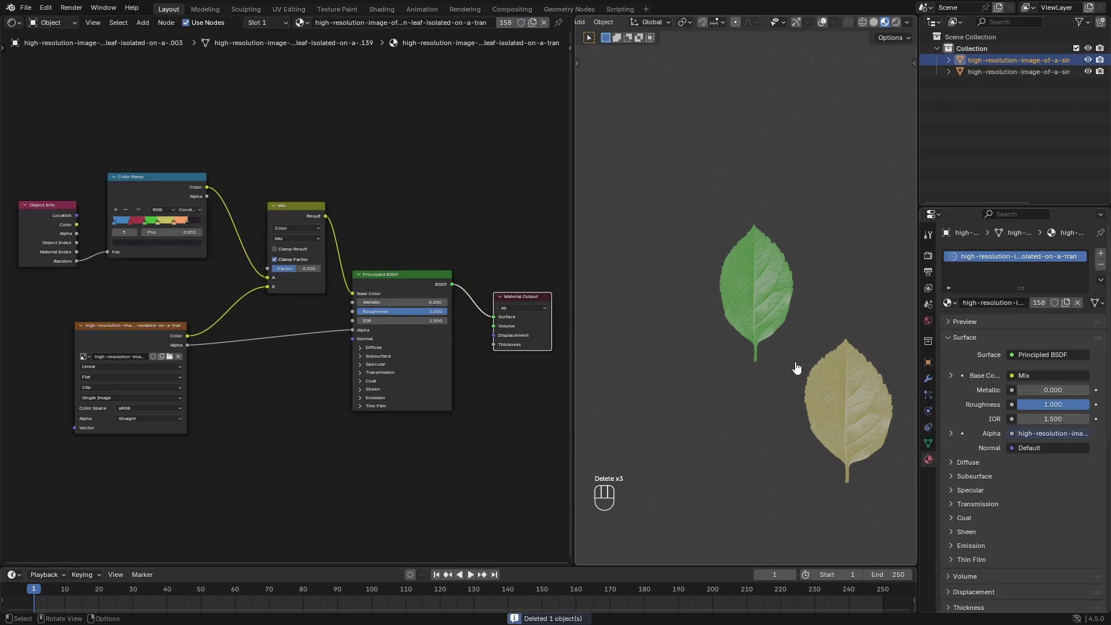
pyautogui.press('Delete')
pyautogui.click(768, 319)
pyautogui.scroll(4, 768, 319)
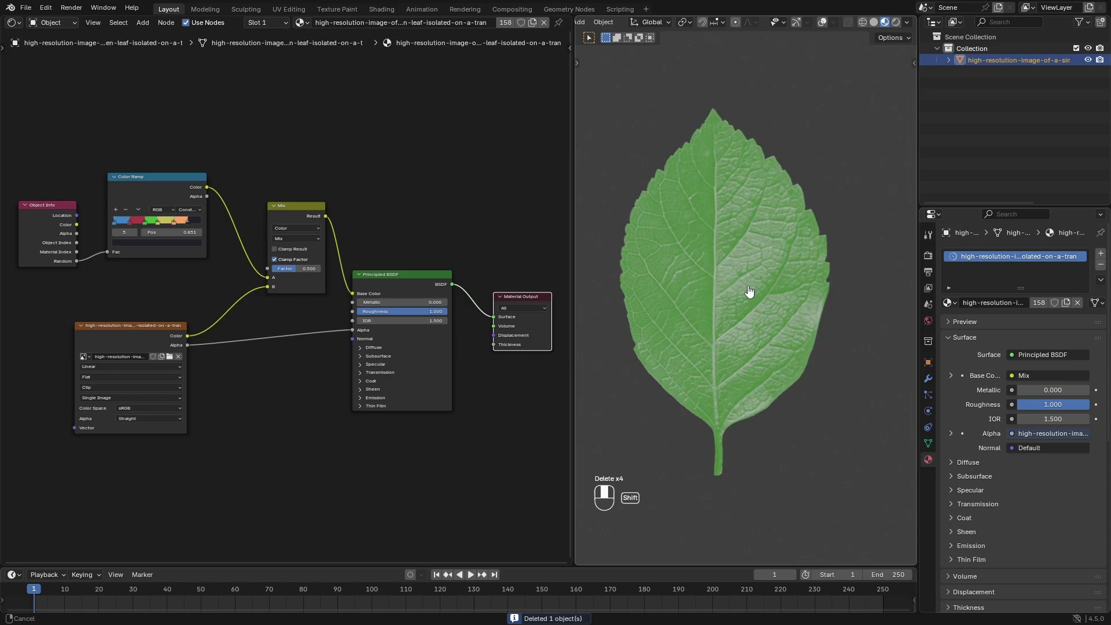
pyautogui.press('KP_Decimal')
# Step: Rearrange the material nodes, aligning the image texture beneath the Color Ramp and lowering the Principled BSDF relative to the Mix node
pyautogui.scroll(3, 220, 258)
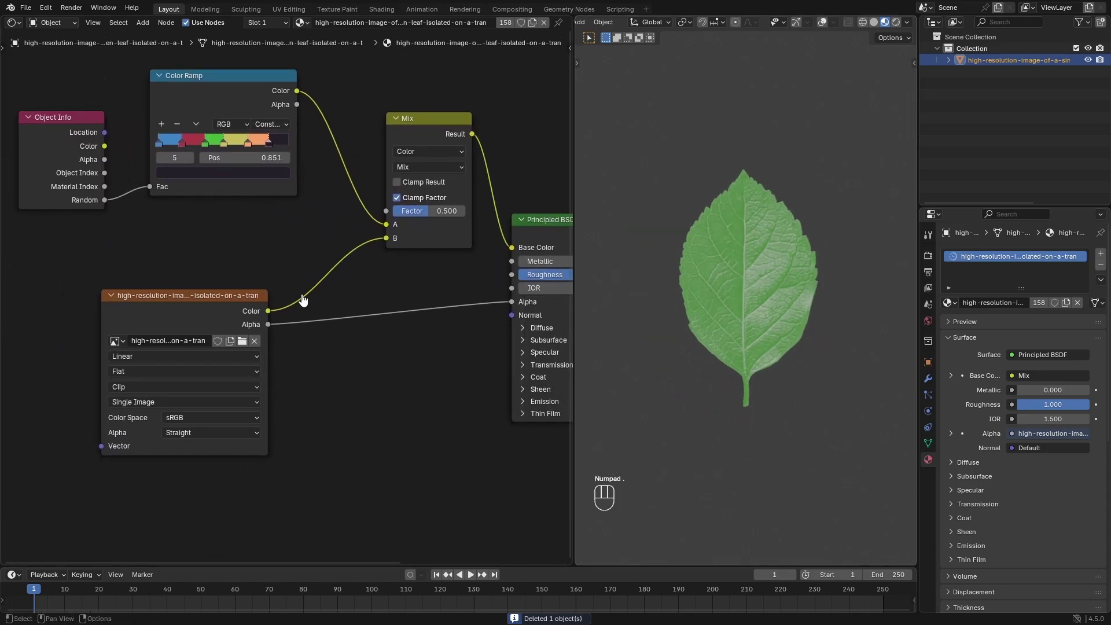
pyautogui.scroll(-3, 221, 258)
pyautogui.moveTo(282, 227)
pyautogui.mouseDown()
pyautogui.moveTo(354, 250)
pyautogui.moveTo(282, 228)
pyautogui.mouseUp()
pyautogui.moveTo(398, 225); pyautogui.dragTo(377, 285)
pyautogui.moveTo(134, 282); pyautogui.dragTo(166, 280)
pyautogui.moveTo(394, 287); pyautogui.dragTo(413, 265)
pyautogui.scroll(2, 413, 268)
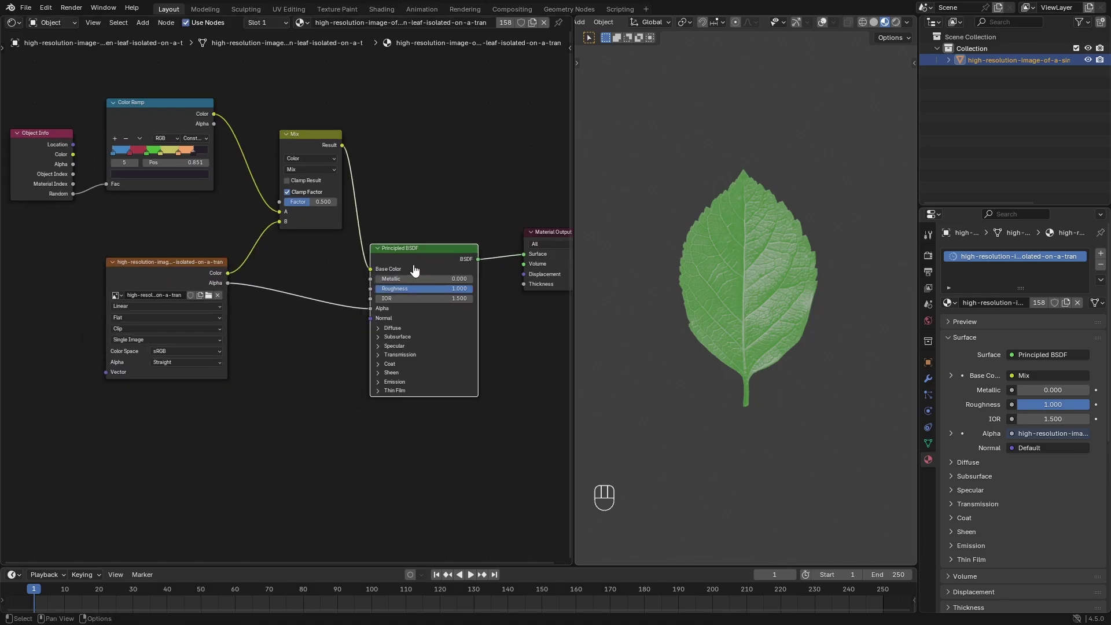
# Step: Connect the image texture's Color directly to the Principled BSDF's Base Color, unlink it from the Mix node and inspect the plain leaf
pyautogui.moveTo(214, 274); pyautogui.dragTo(377, 267)
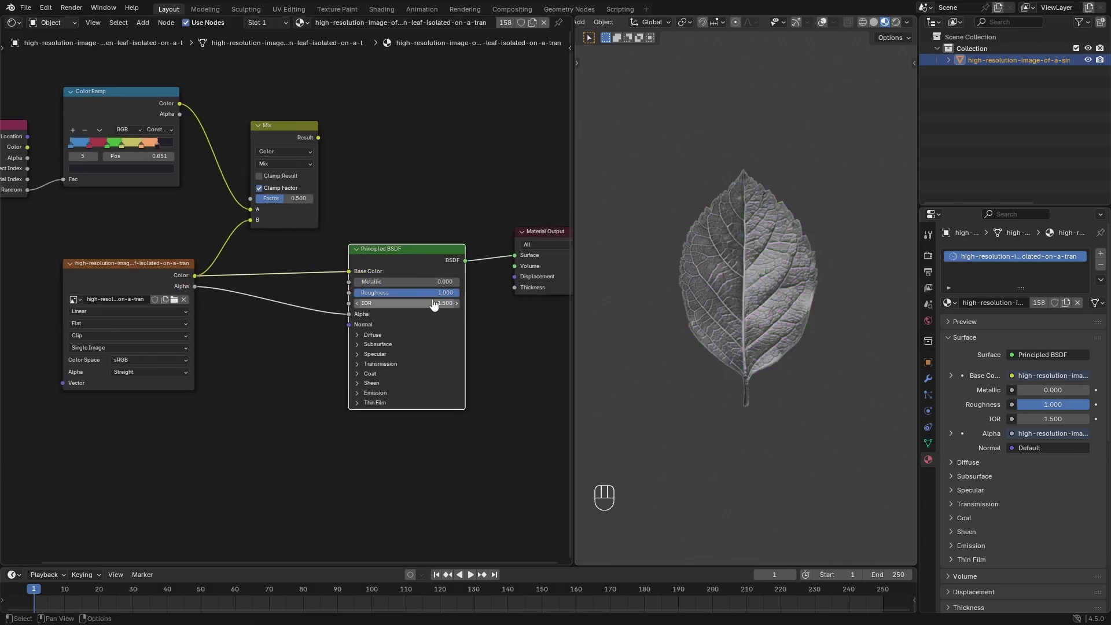
pyautogui.moveTo(250, 220); pyautogui.dragTo(266, 265)
pyautogui.moveTo(494, 239); pyautogui.dragTo(401, 252, button='middle')
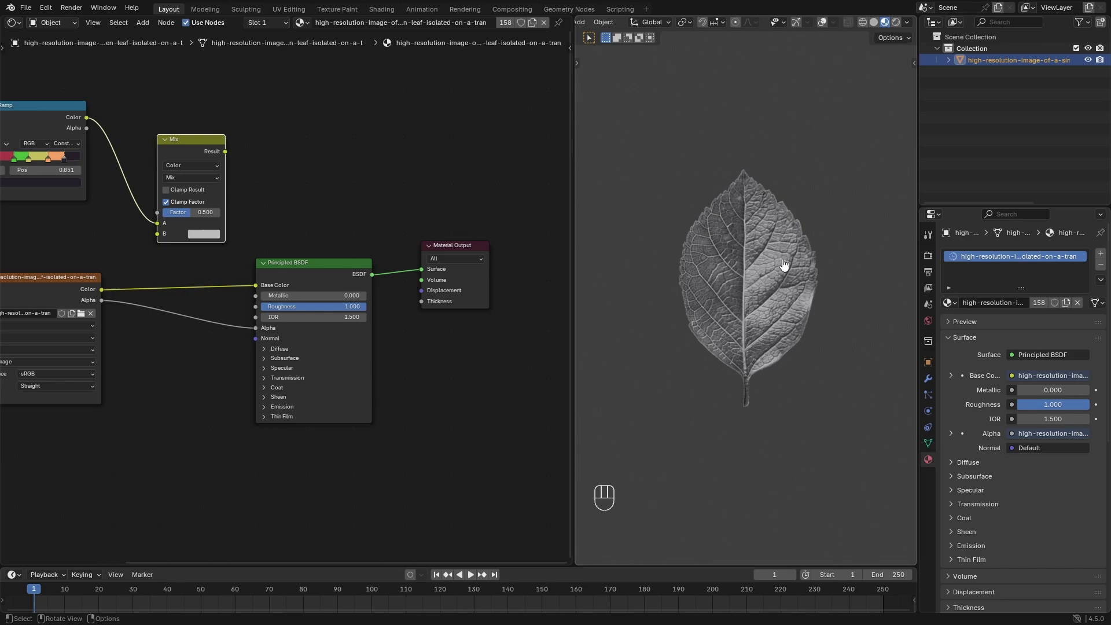
pyautogui.scroll(3, 737, 251)
pyautogui.scroll(3, 736, 249)
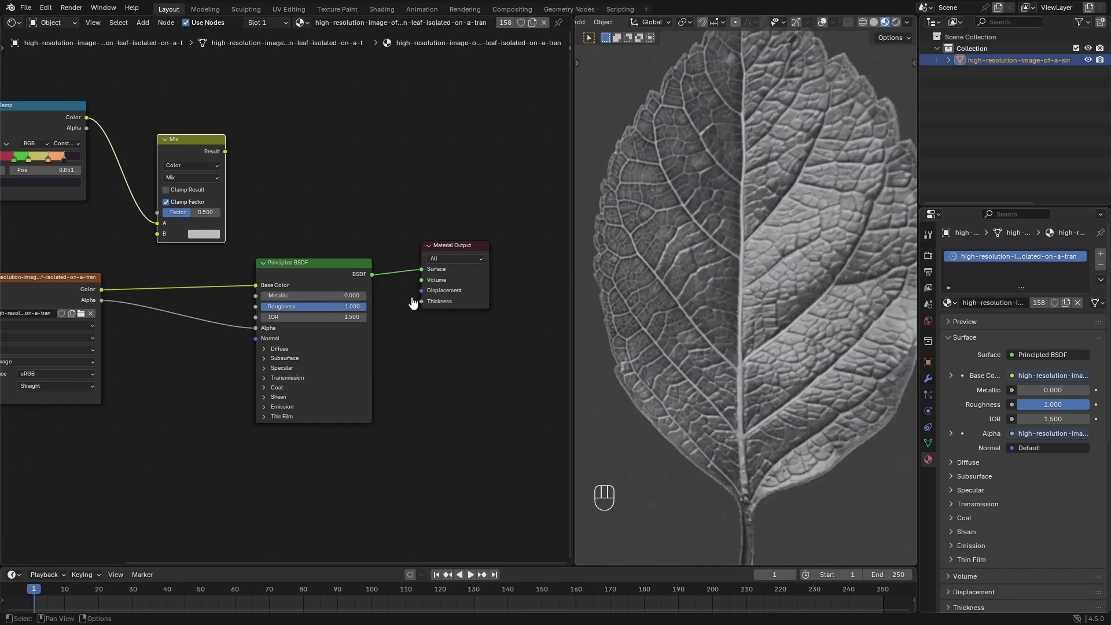
# Step: Undo the direct image-texture wiring and the last Principled BSDF move, restoring the Mix node's link to Base Color
pyautogui.hotkey('ctrl', 'z')
pyautogui.hotkey('ctrl', 'z')
pyautogui.hotkey('ctrl', 'z')
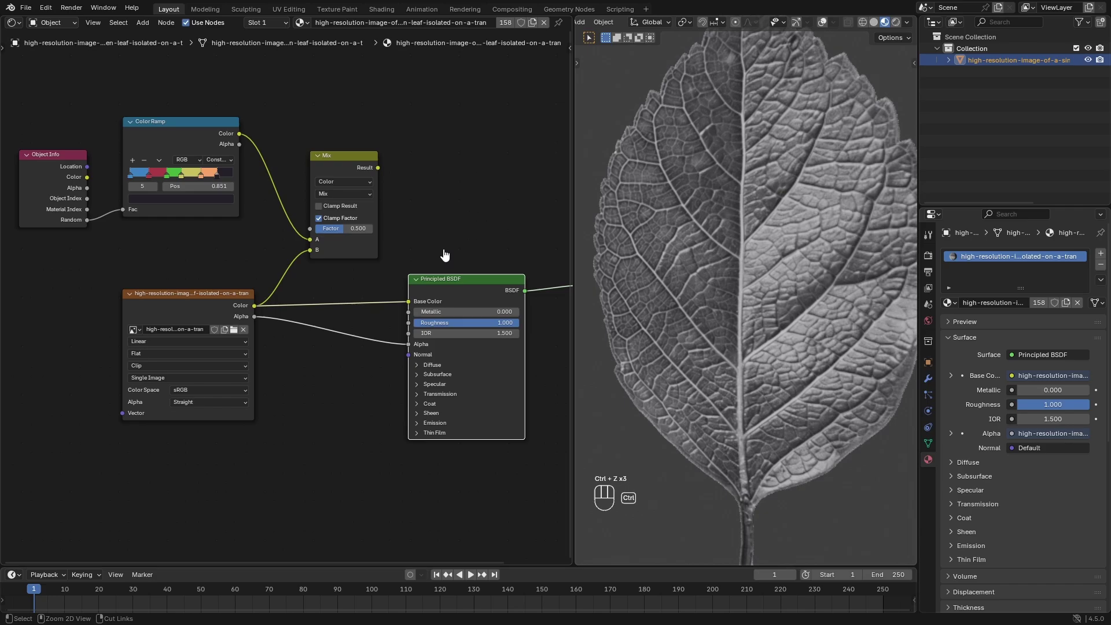
pyautogui.hotkey('ctrl', 'z')
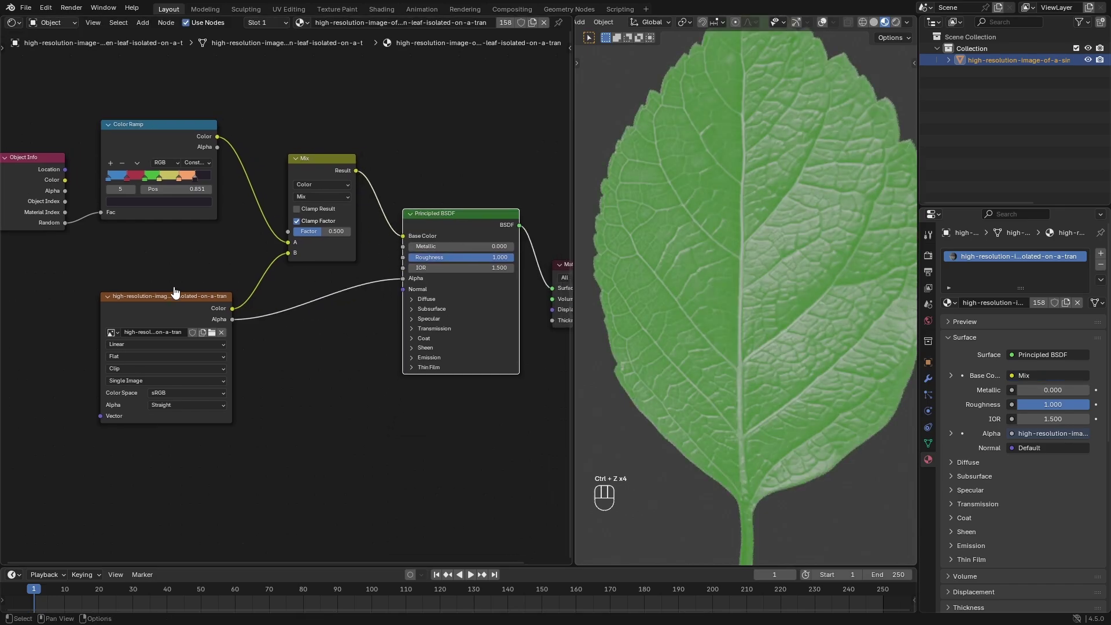
# Step: Tidy the node layout by moving the image texture up, nudging the Principled BSDF and raising the Material Output node
pyautogui.moveTo(175, 291); pyautogui.dragTo(162, 273)
pyautogui.moveTo(378, 270); pyautogui.dragTo(369, 275, button='middle')
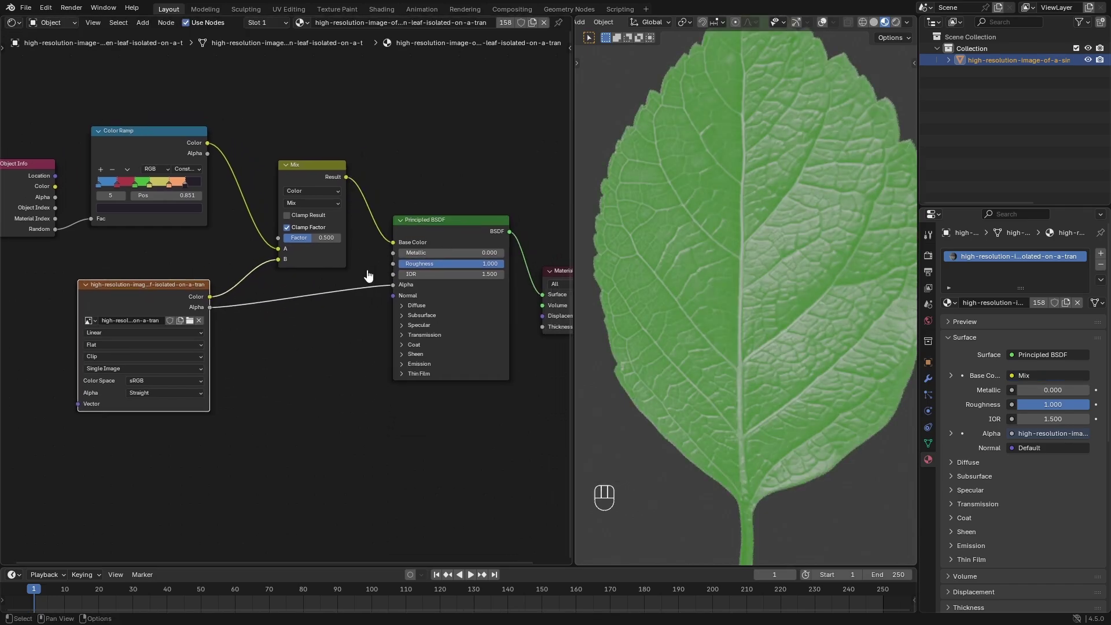
pyautogui.moveTo(430, 254); pyautogui.dragTo(396, 251, button='middle')
pyautogui.moveTo(412, 236); pyautogui.dragTo(408, 236)
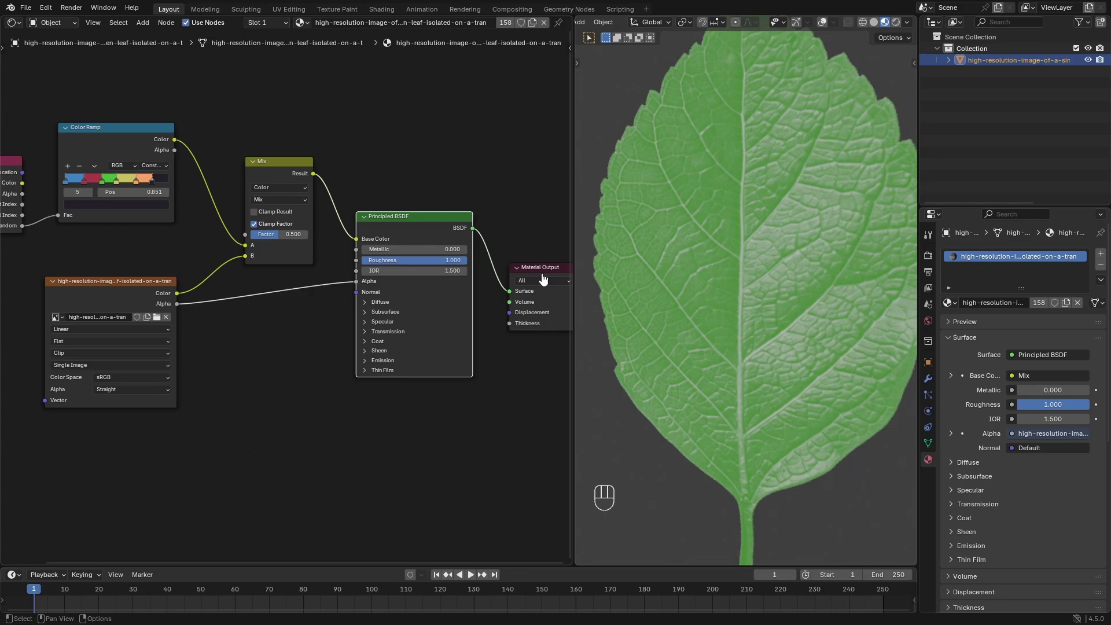
pyautogui.moveTo(543, 273); pyautogui.dragTo(542, 245)
pyautogui.moveTo(177, 224); pyautogui.dragTo(344, 258, button='middle')
pyautogui.moveTo(437, 306); pyautogui.dragTo(436, 339, button='middle')
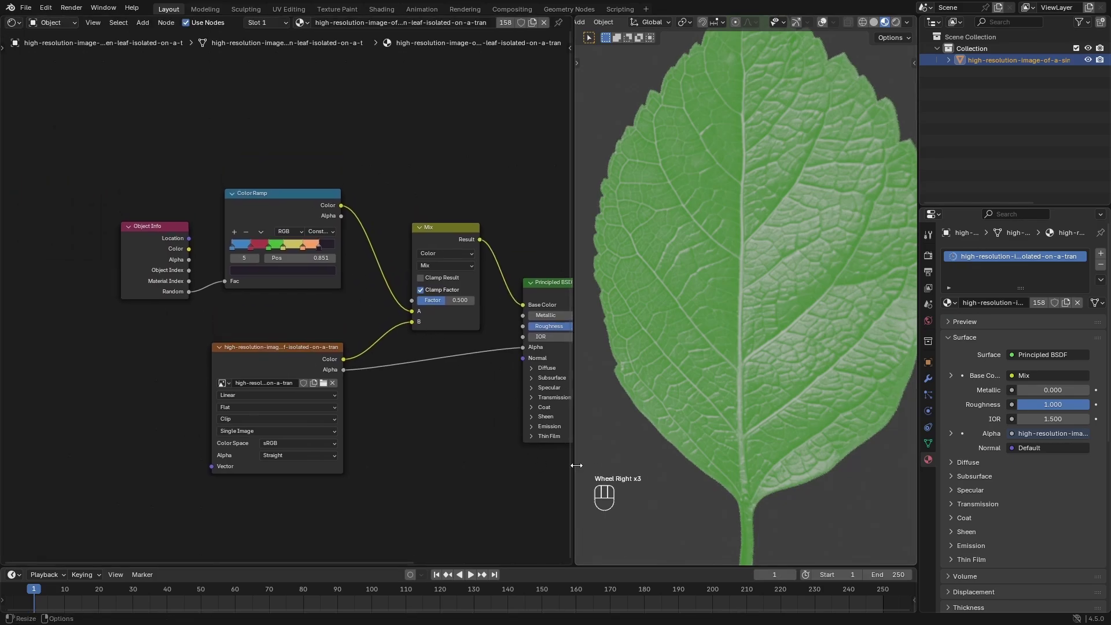
# Step: Widen the Shader Editor area against the 3D viewport and fit the whole leaf in view
pyautogui.moveTo(576, 465); pyautogui.dragTo(614, 470)
pyautogui.scroll(-2, 796, 361)
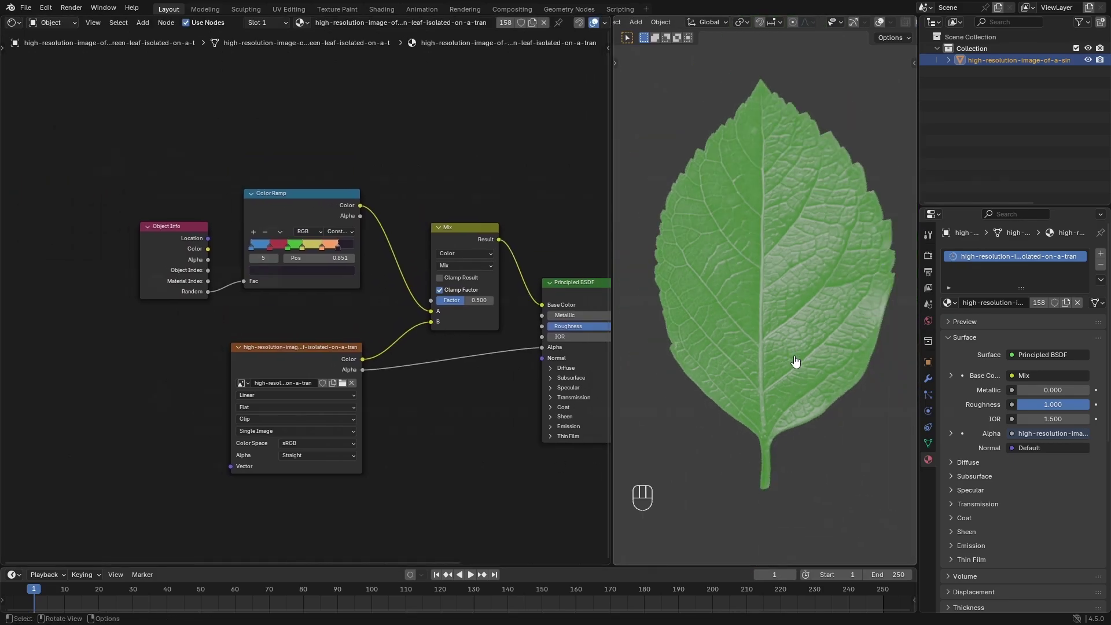
pyautogui.moveTo(538, 330); pyautogui.dragTo(328, 346, button='middle')
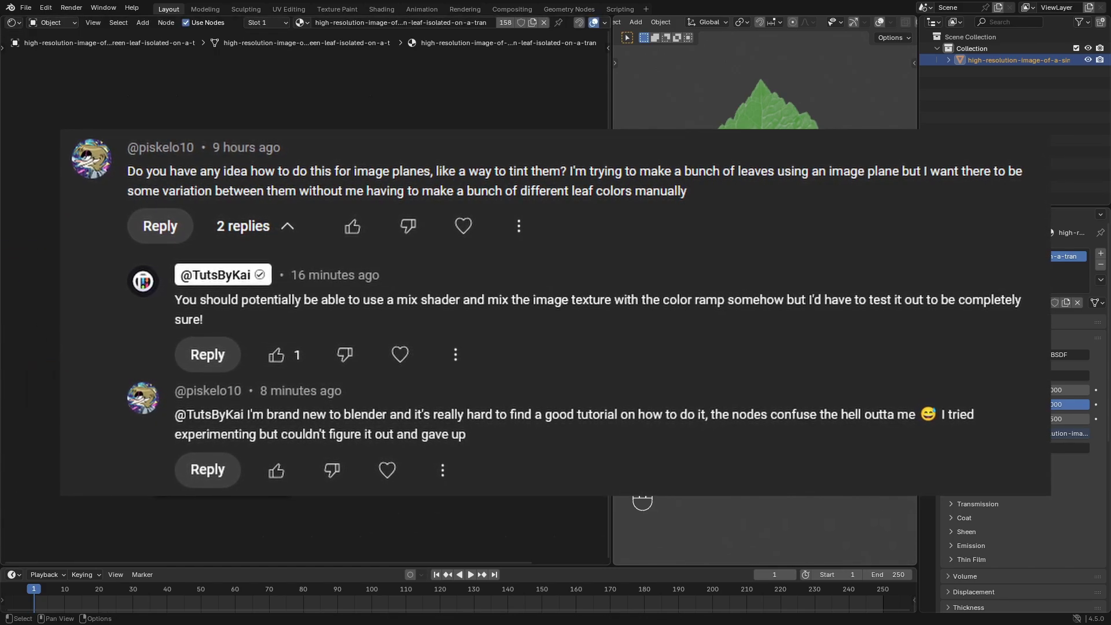
# Step: Tidy the leaf material's node layout, shifting the Object Info node slightly away from the Color Ramp
pyautogui.moveTo(347, 289); pyautogui.dragTo(417, 290)
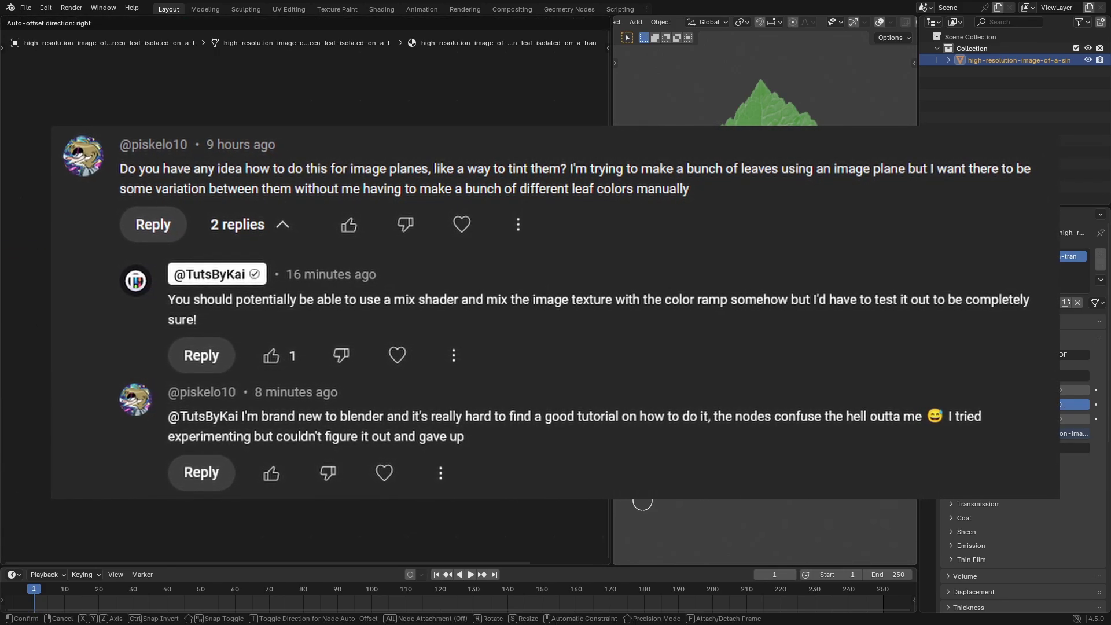
pyautogui.moveTo(125, 263); pyautogui.dragTo(116, 263)
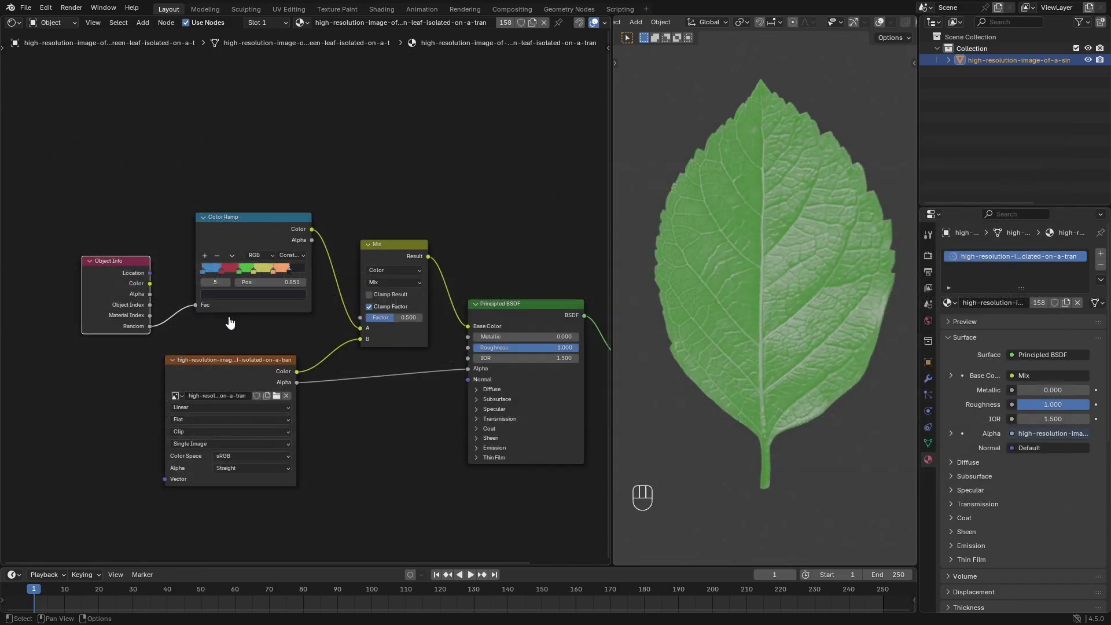
# Step: Add a second Object Info node and place it above the existing one
pyautogui.moveTo(230, 323); pyautogui.dragTo(338, 344, button='middle')
pyautogui.scroll(6, 250, 357)
pyautogui.keyDown('shift'); pyautogui.hscroll(2, 339, 344); pyautogui.keyUp('shift')
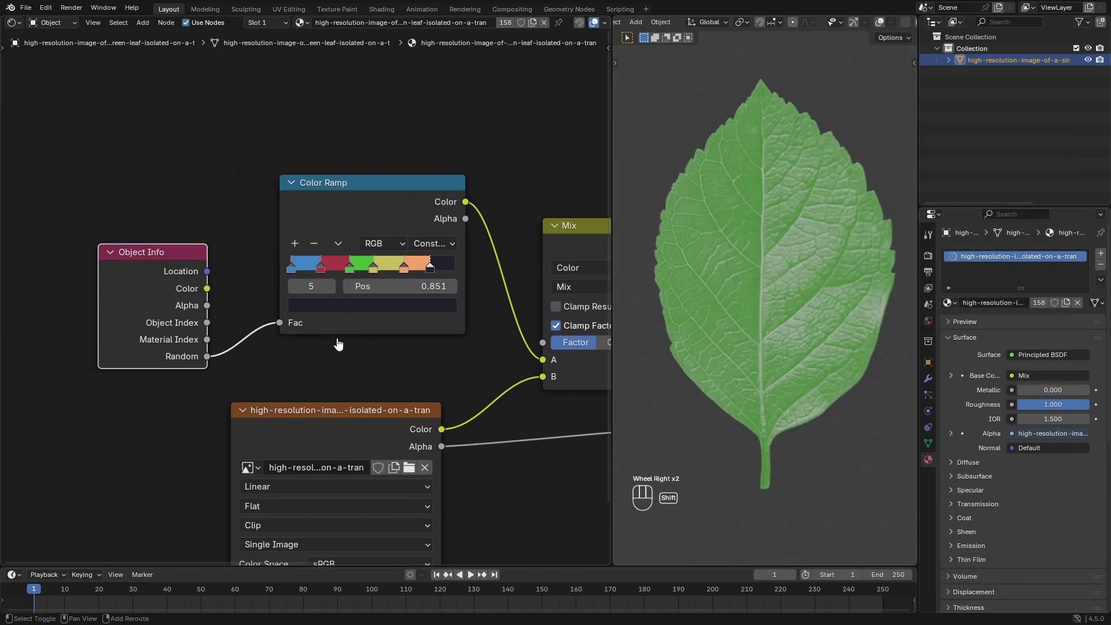
pyautogui.hotkey('shift', 'a')
pyautogui.write('objec')
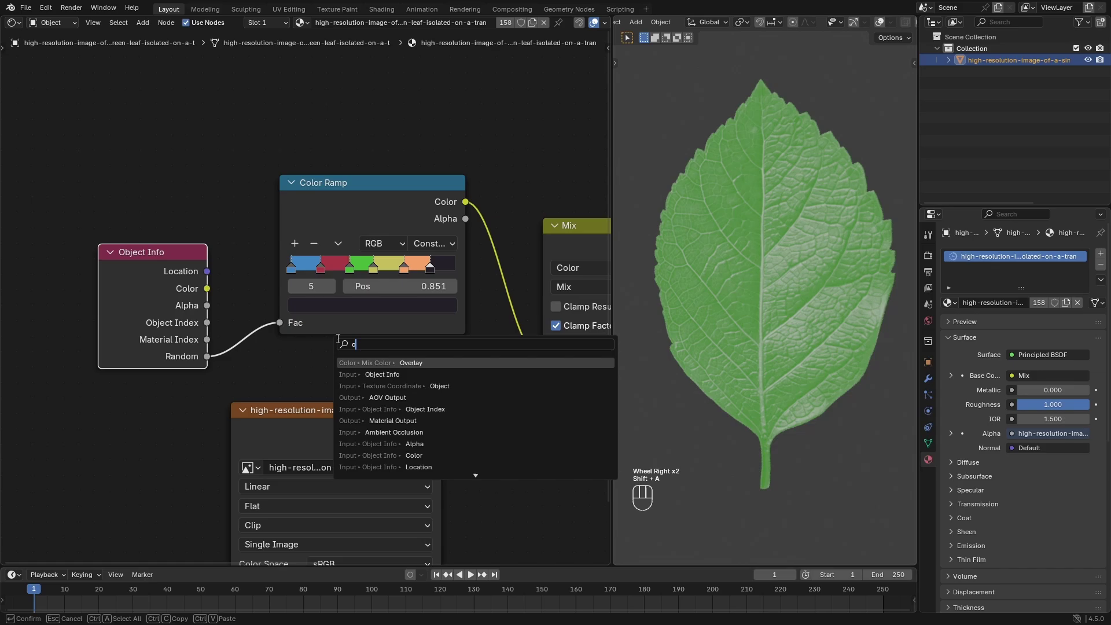
pyautogui.click(438, 373)
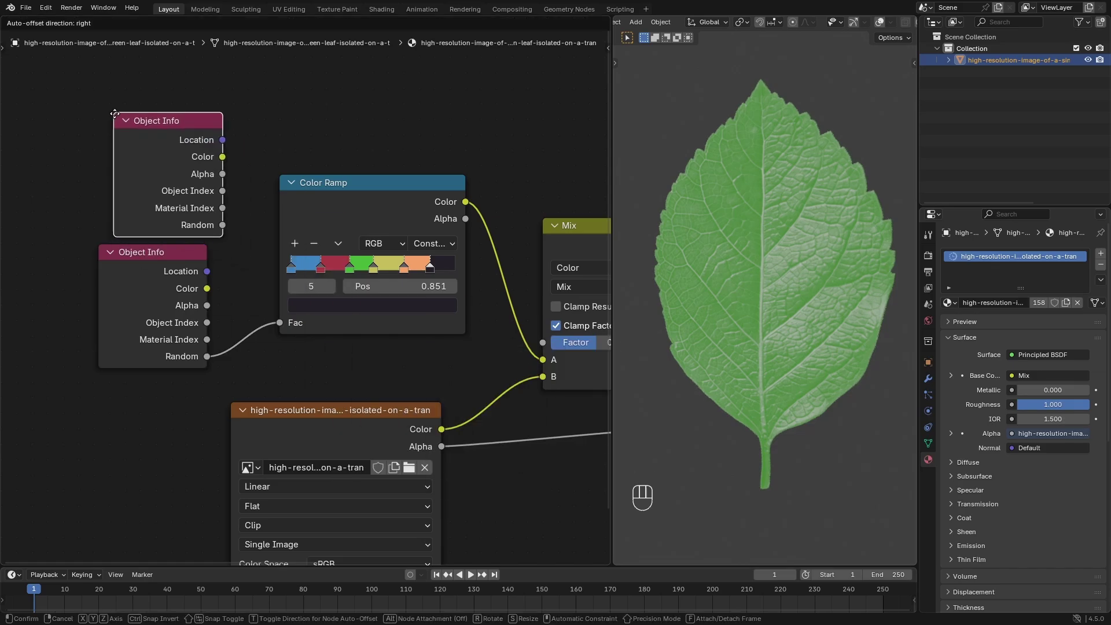
pyautogui.scroll(-3, 233, 185)
pyautogui.scroll(2, 235, 167)
pyautogui.click(219, 157)
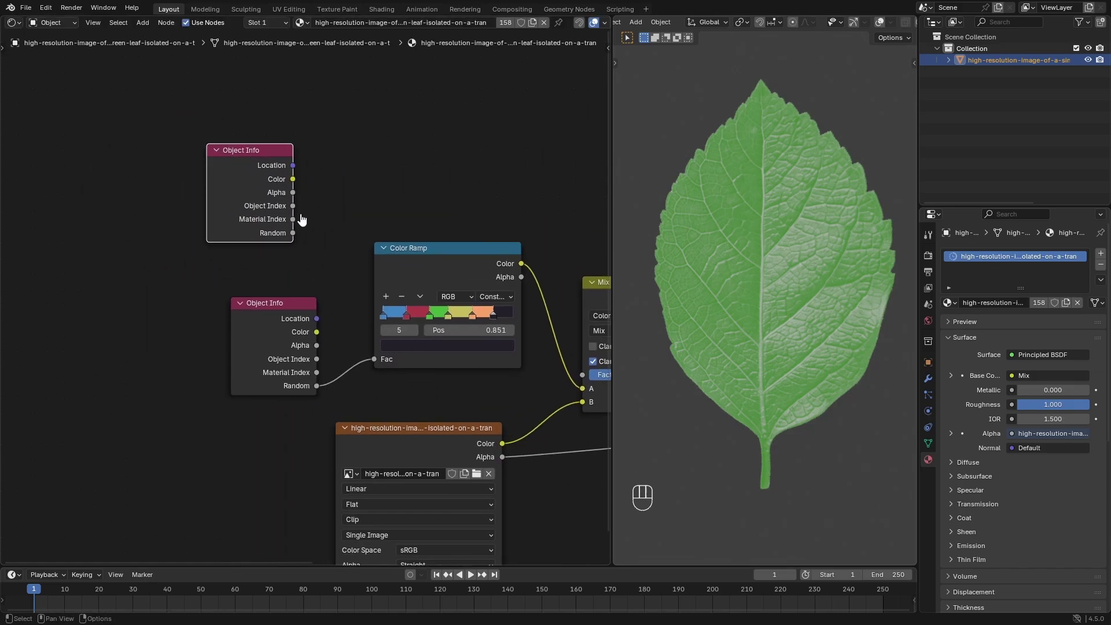
# Step: Add a second Color Ramp above the existing one and connect the new Object Info node's Random output to its Fac
pyautogui.moveTo(294, 234); pyautogui.dragTo(351, 165)
pyautogui.press('Escape')
pyautogui.moveTo(463, 246); pyautogui.dragTo(408, 235, button='middle')
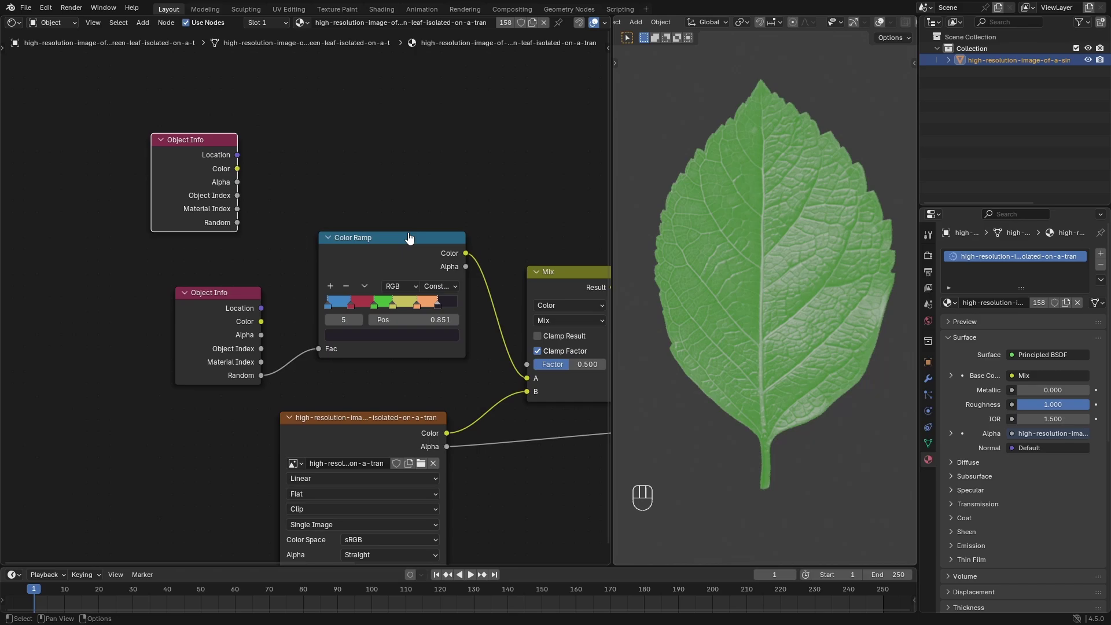
pyautogui.click(409, 238)
pyautogui.hotkey('shift', 'a')
pyautogui.write('col')
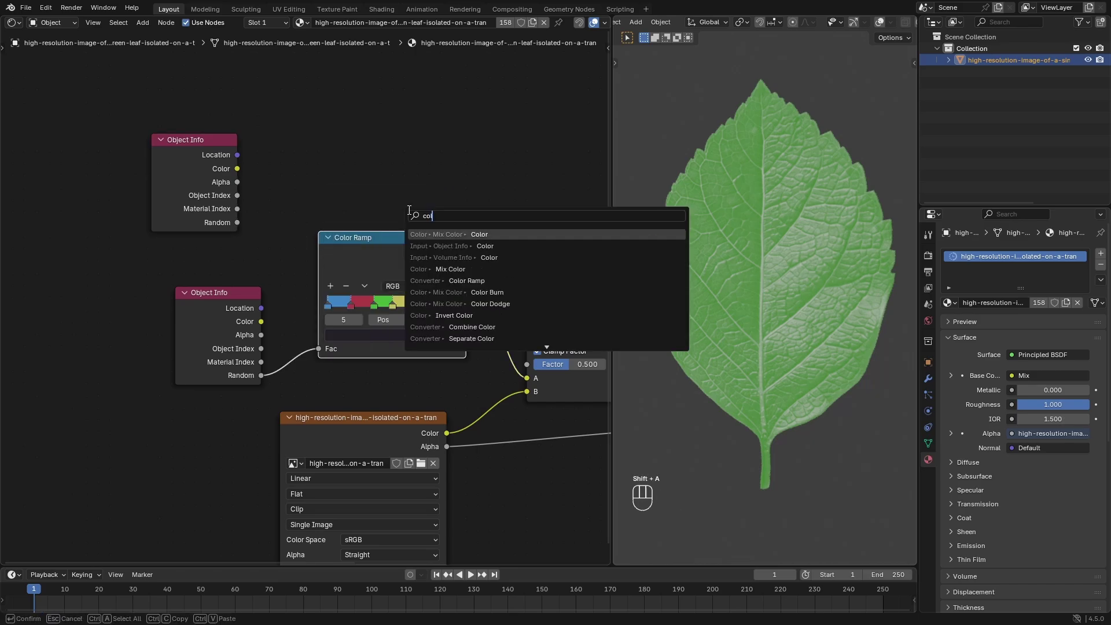
pyautogui.click(467, 281)
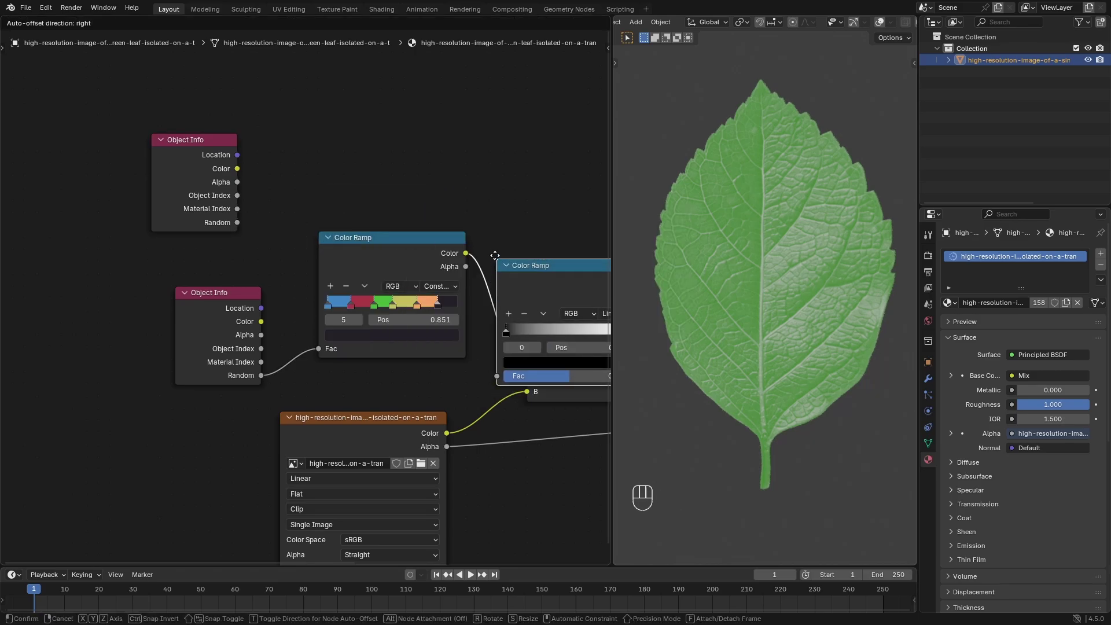
pyautogui.click(362, 188)
pyautogui.moveTo(243, 247); pyautogui.dragTo(323, 230)
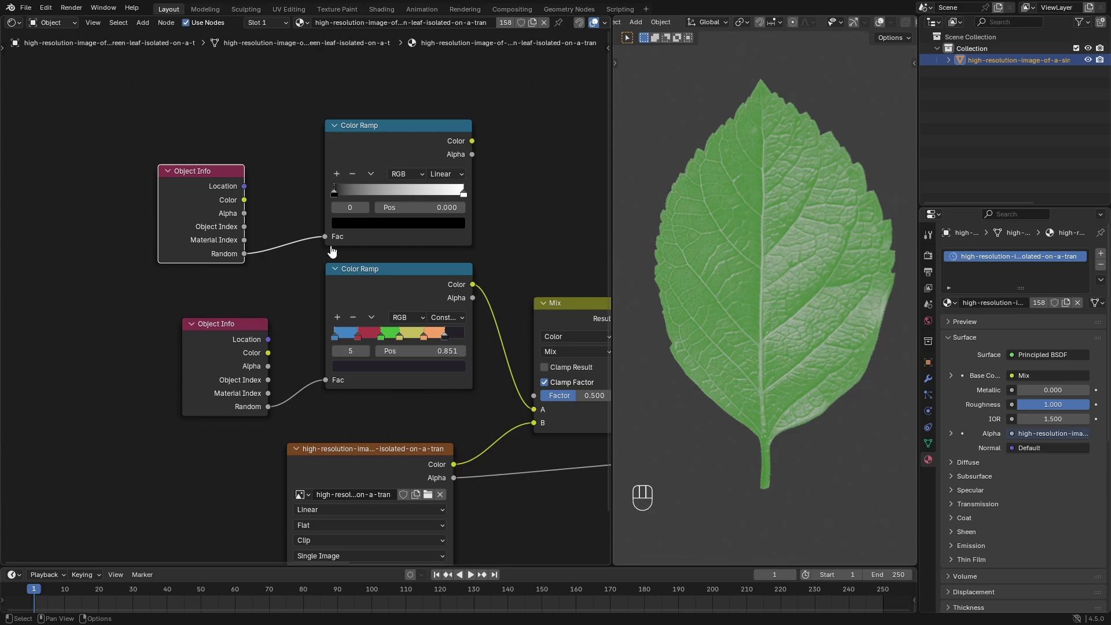
# Step: Set the new Color Ramp's interpolation to Constant and give it three color stops, with the last at position 0.293
pyautogui.moveTo(348, 263); pyautogui.dragTo(278, 331, button='middle')
pyautogui.click(388, 237)
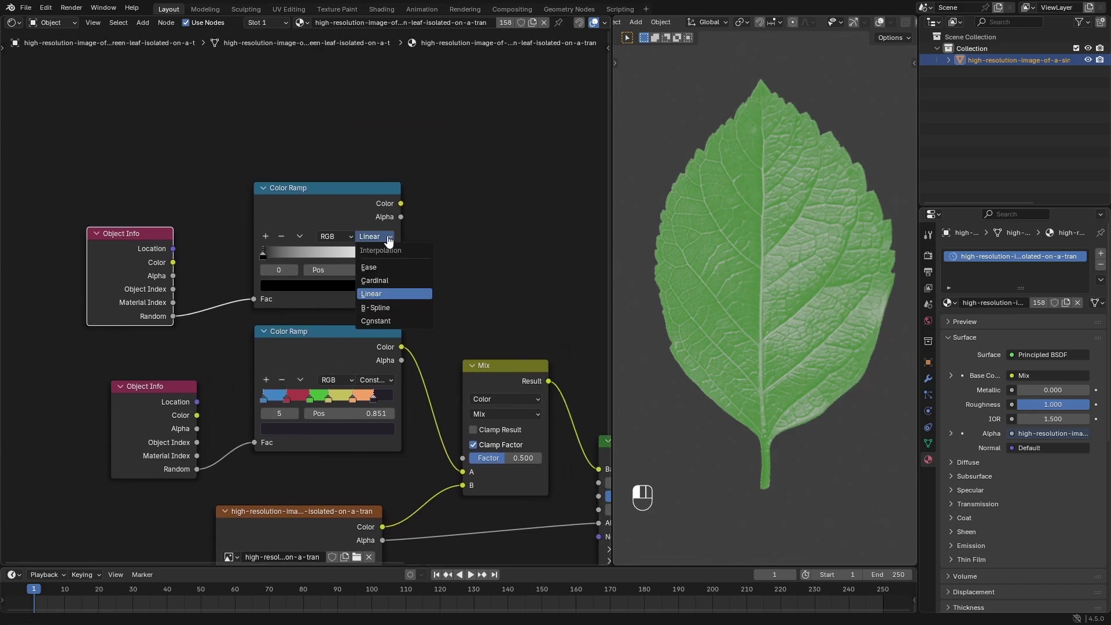
pyautogui.click(375, 320)
pyautogui.moveTo(392, 256); pyautogui.dragTo(301, 258)
pyautogui.click(266, 238)
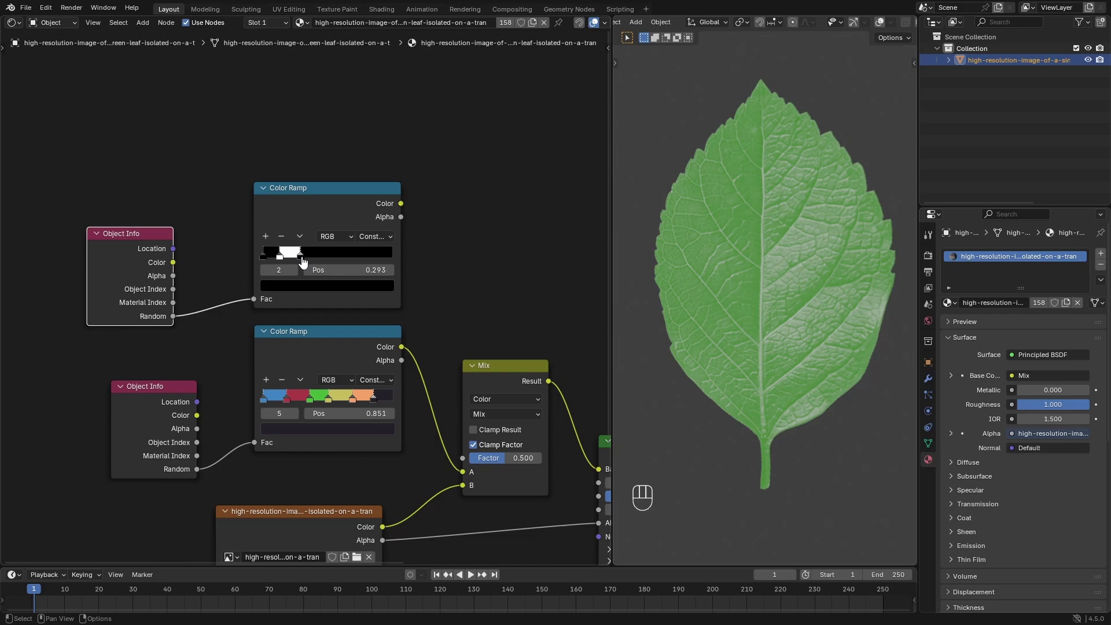
# Step: Color the new ramp's last stop bright blue, hex 00B4FF
pyautogui.click(299, 287)
pyautogui.moveTo(372, 138); pyautogui.dragTo(372, 86)
pyautogui.moveTo(317, 139); pyautogui.dragTo(327, 89)
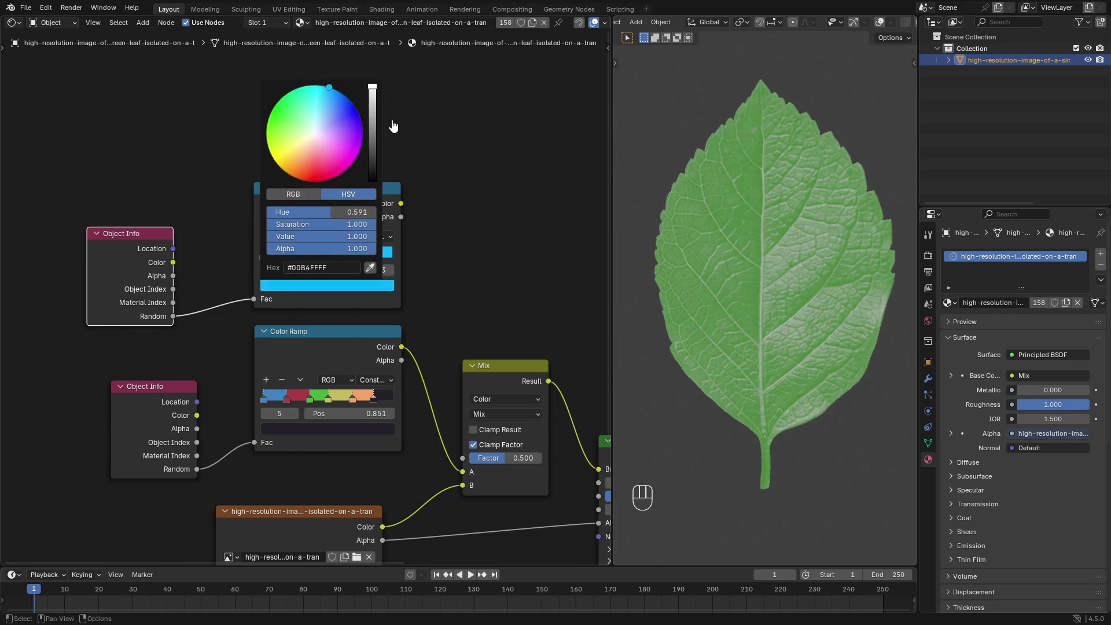
# Step: Color the new ramp's first stop muted red, hex D86049
pyautogui.click(264, 257)
pyautogui.click(275, 283)
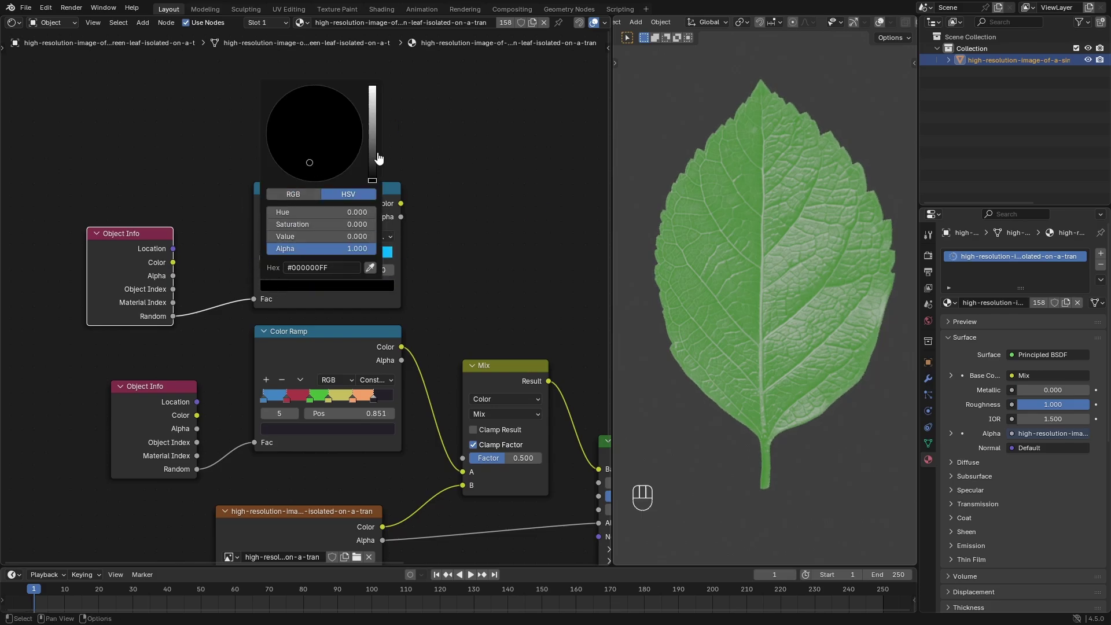
pyautogui.moveTo(372, 157); pyautogui.dragTo(372, 86)
pyautogui.moveTo(311, 181); pyautogui.dragTo(310, 162)
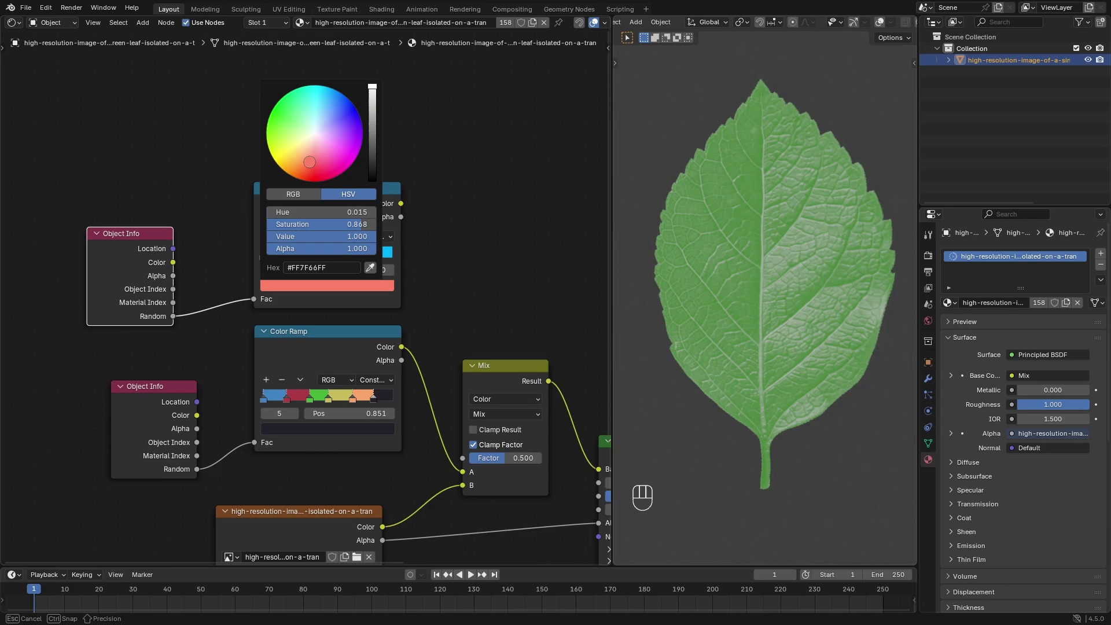
pyautogui.moveTo(371, 115); pyautogui.dragTo(372, 114)
pyautogui.moveTo(309, 163); pyautogui.dragTo(309, 165)
pyautogui.moveTo(373, 113); pyautogui.dragTo(373, 100)
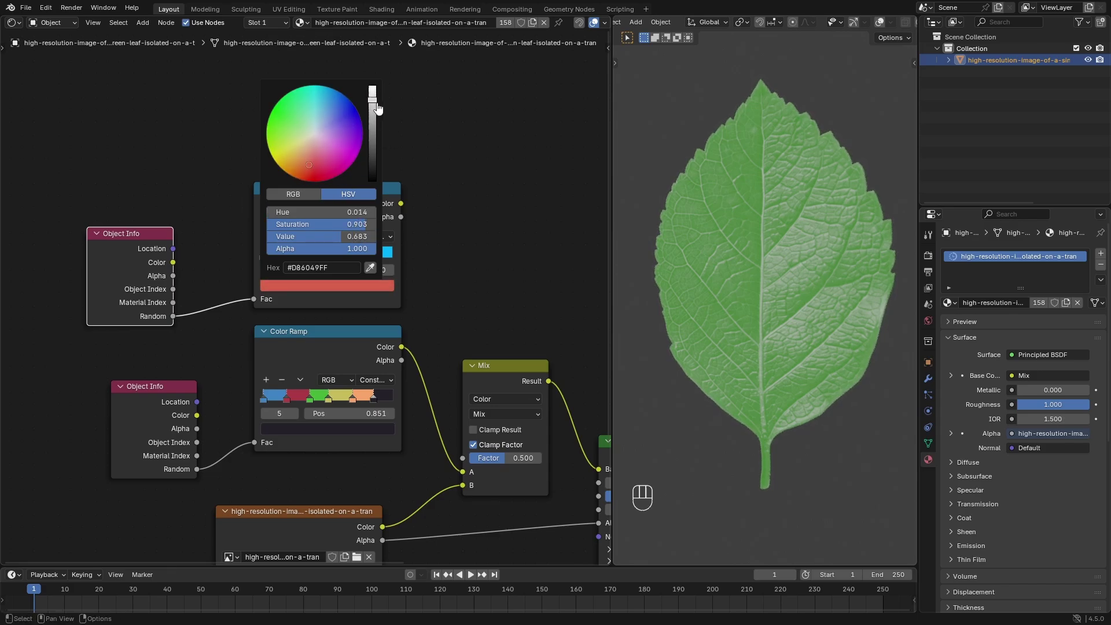
# Step: Color the new ramp's middle stop yellow-green
pyautogui.click(280, 256)
pyautogui.click(313, 285)
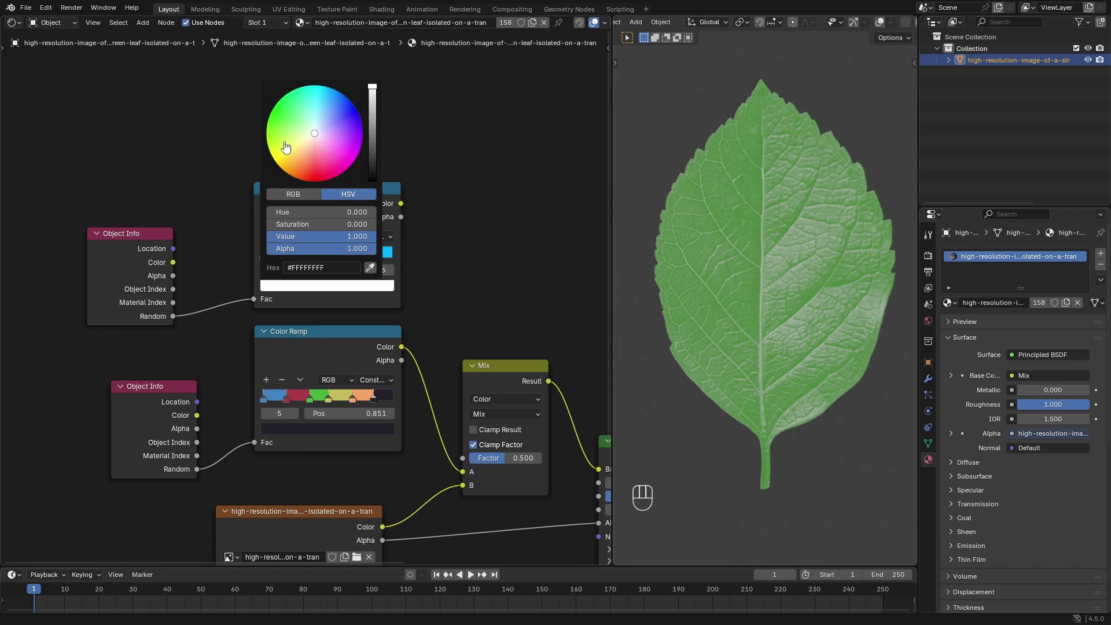
pyautogui.moveTo(291, 130); pyautogui.dragTo(285, 138)
pyautogui.moveTo(374, 114); pyautogui.dragTo(373, 109)
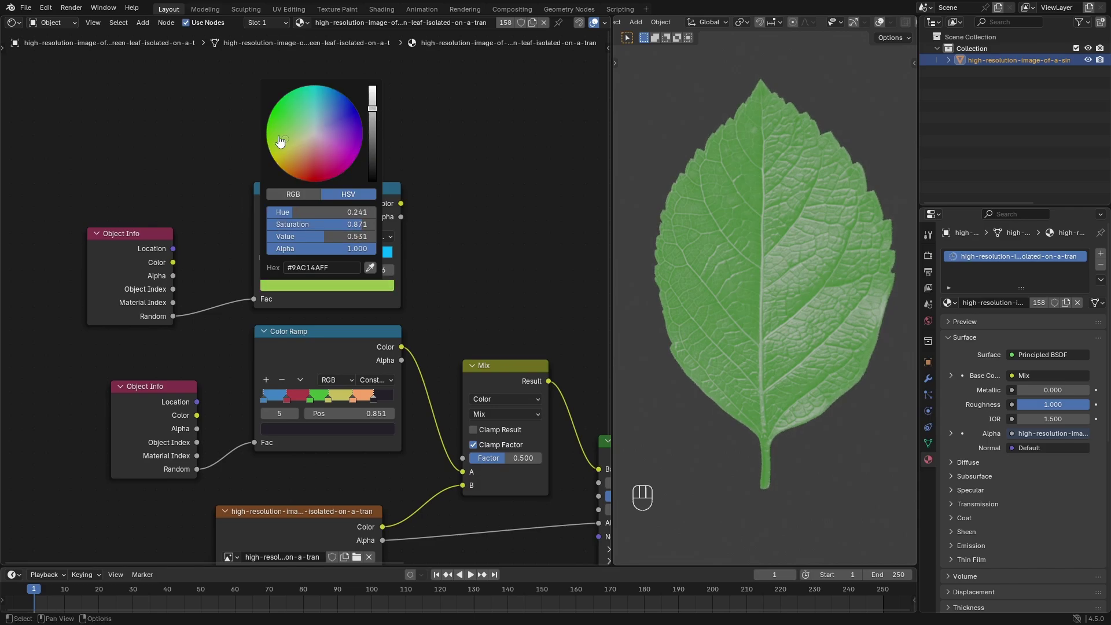
# Step: Lighten the new ramp's last stop to a pale sky blue
pyautogui.moveTo(280, 139); pyautogui.dragTo(323, 110)
pyautogui.click(444, 151)
pyautogui.click(301, 257)
pyautogui.click(317, 285)
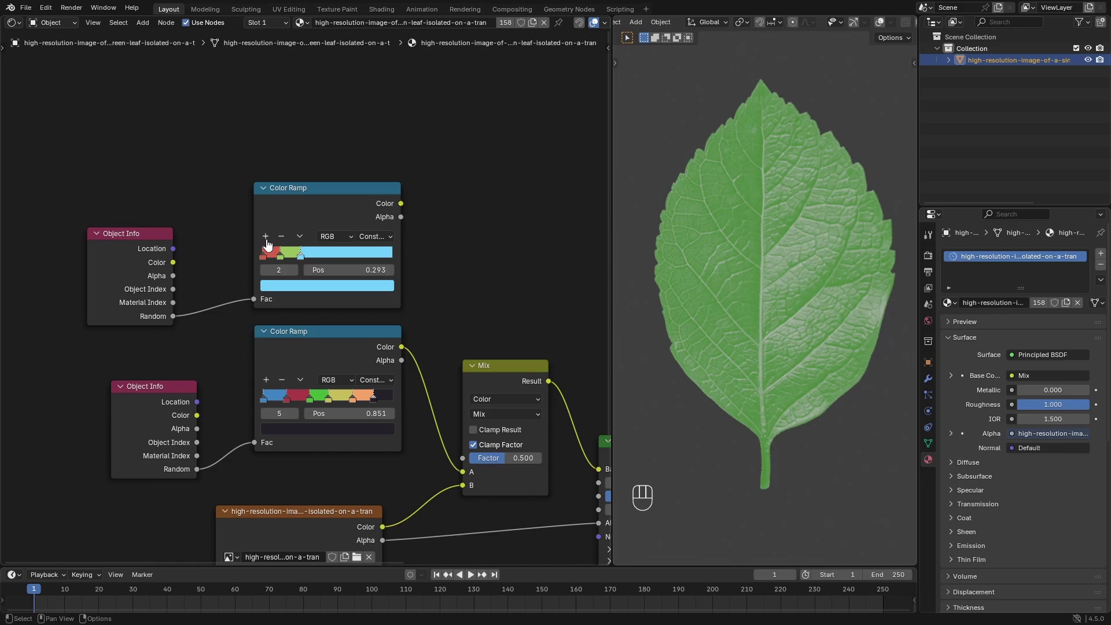
# Step: Add a fourth stop to the new ramp, spread the stops out with the last at 0.792, and color that stop purple
pyautogui.click(266, 237)
pyautogui.moveTo(293, 257)
pyautogui.mouseDown()
pyautogui.moveTo(360, 256)
pyautogui.moveTo(297, 256)
pyautogui.mouseUp()
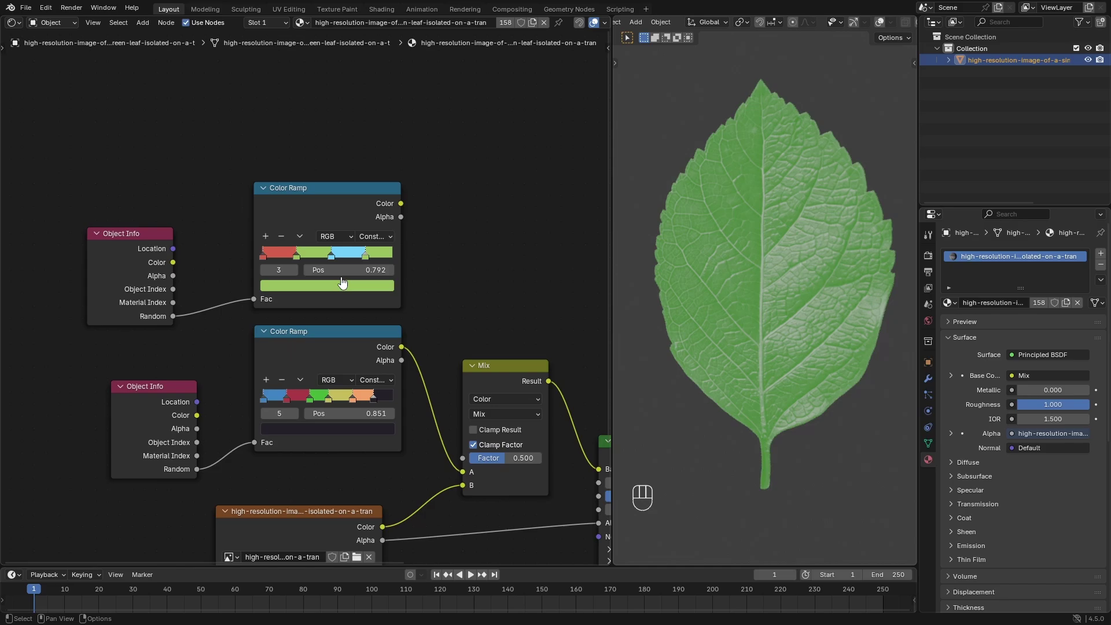
pyautogui.click(342, 283)
pyautogui.moveTo(339, 155); pyautogui.dragTo(334, 145)
pyautogui.scroll(-3, 370, 249)
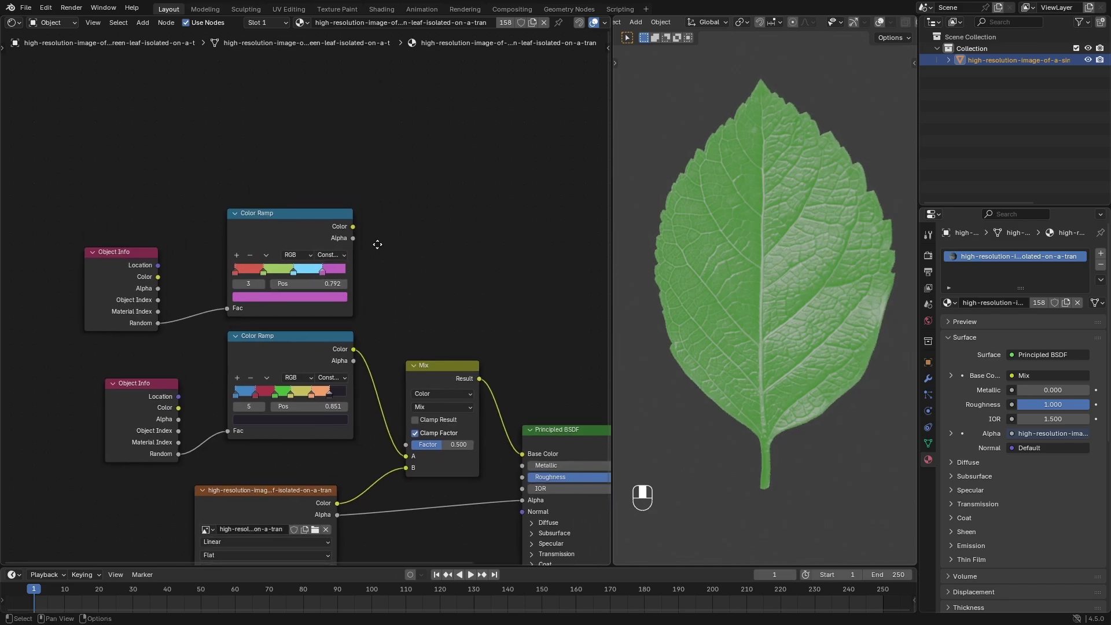
# Step: Add a Mix Color node beside the new Color Ramp and connect the ramp's Color output to its A input
pyautogui.moveTo(434, 348); pyautogui.dragTo(416, 310, button='middle')
pyautogui.moveTo(390, 247); pyautogui.dragTo(351, 248, button='middle')
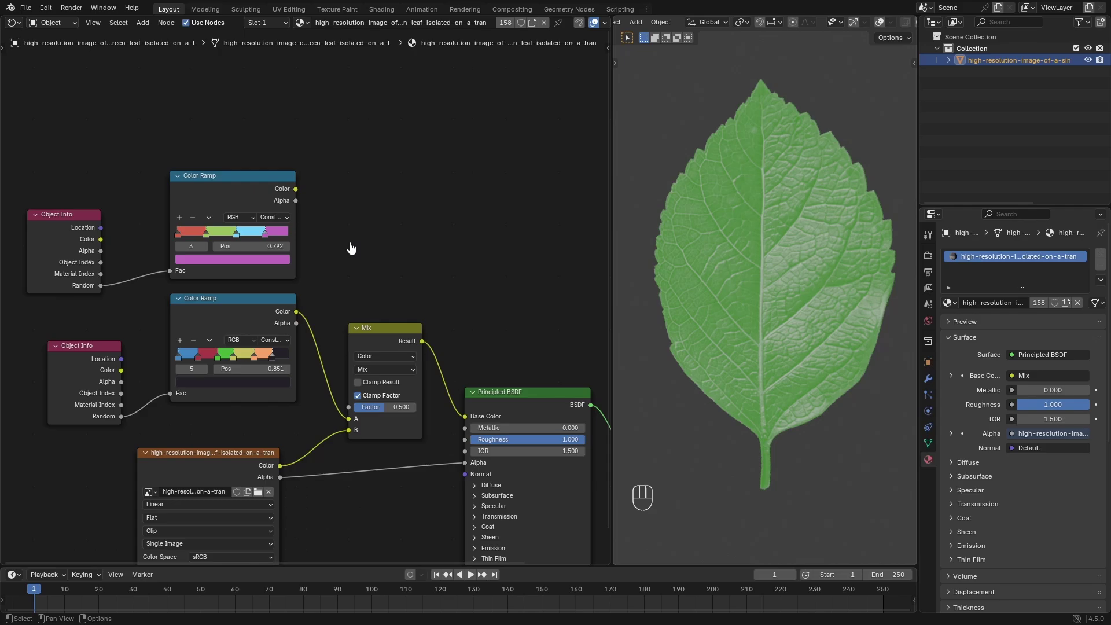
pyautogui.hotkey('shift', 'a')
pyautogui.write('mic')
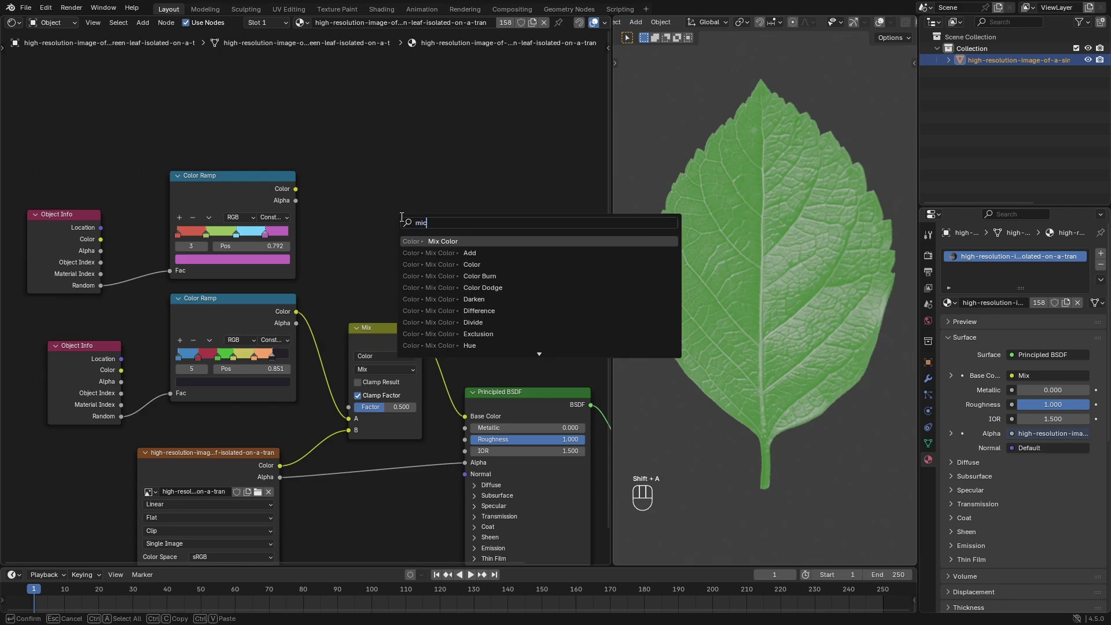
pyautogui.press('BackSpace')
pyautogui.write('x')
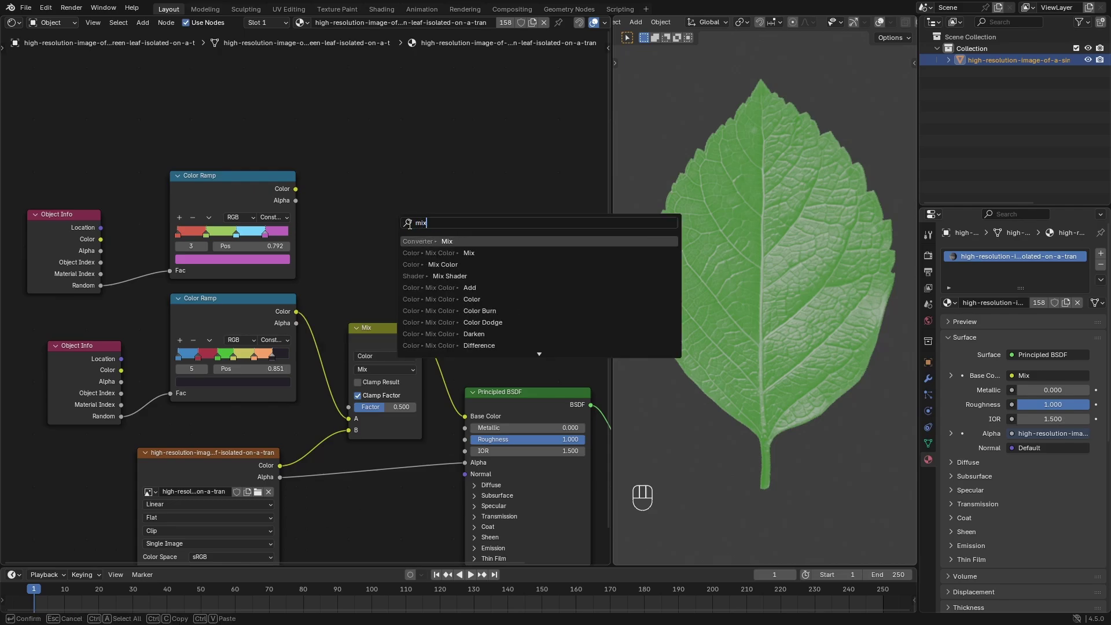
pyautogui.click(457, 264)
pyautogui.click(346, 162)
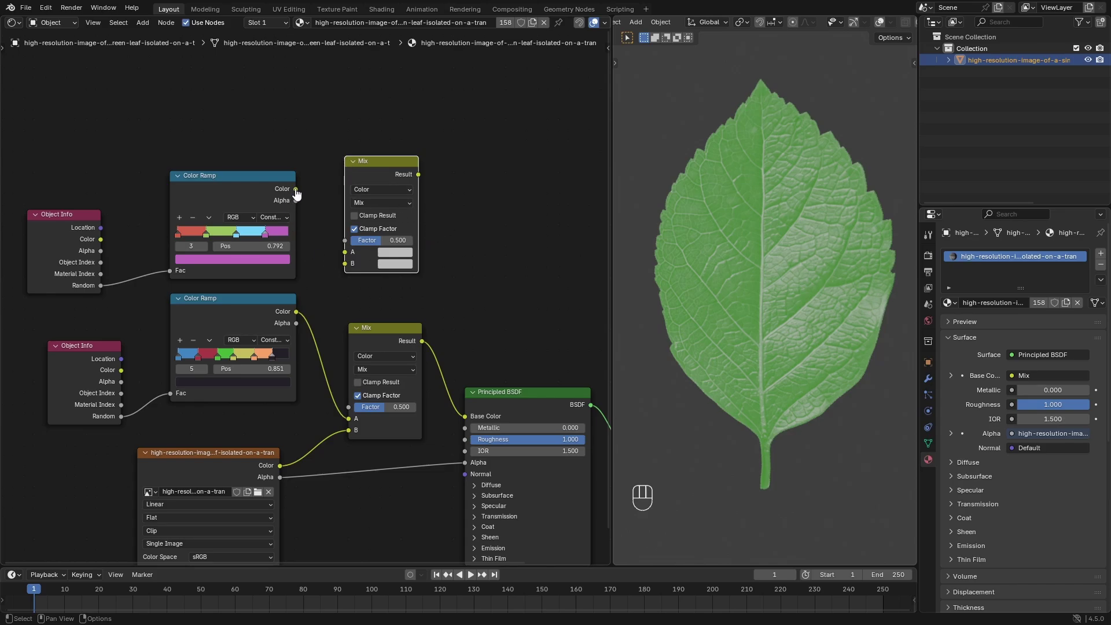
pyautogui.moveTo(295, 189); pyautogui.dragTo(347, 255)
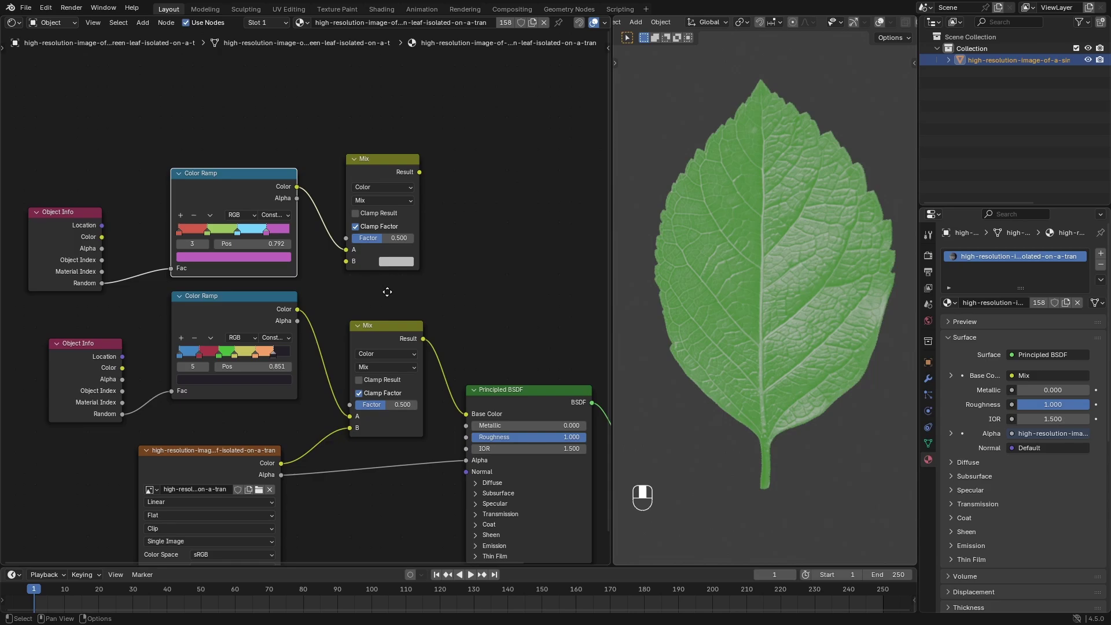
# Step: Try to connect the image texture's Color to the new Mix node's B input and drag a link from the Mix node's Result
pyautogui.moveTo(305, 464); pyautogui.dragTo(315, 432, button='middle')
pyautogui.moveTo(291, 434); pyautogui.dragTo(331, 405)
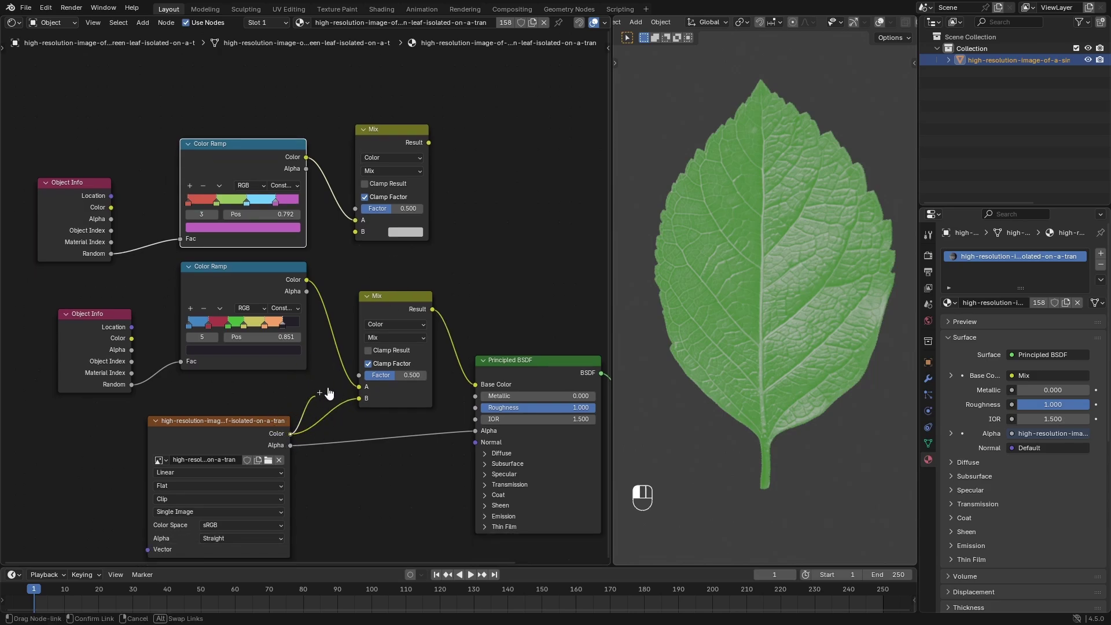
pyautogui.moveTo(328, 393); pyautogui.dragTo(356, 236)
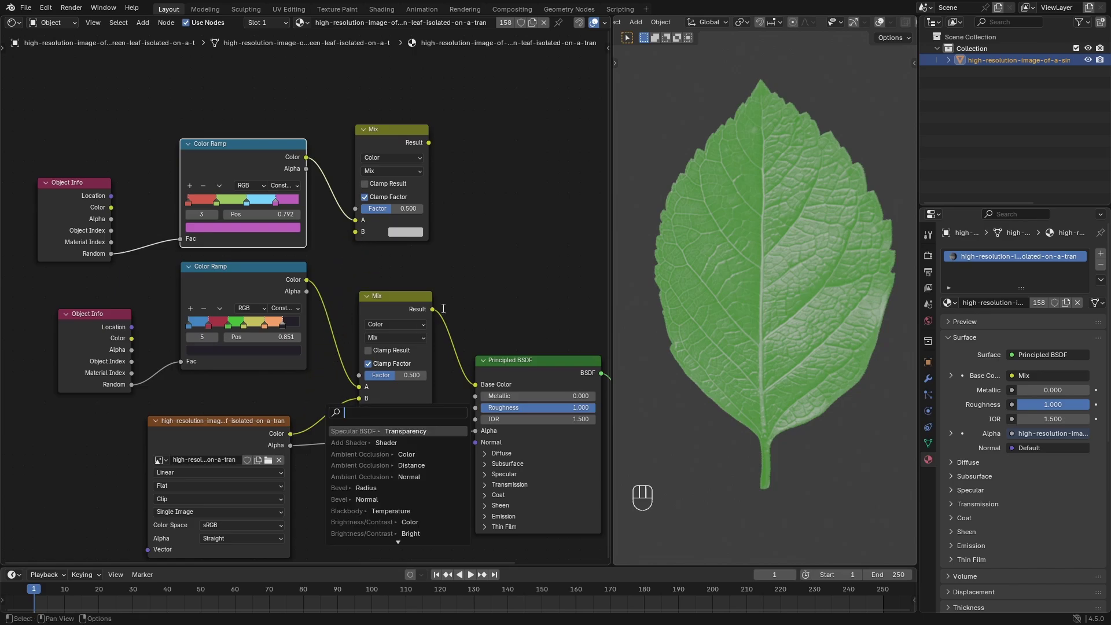
pyautogui.moveTo(428, 143); pyautogui.dragTo(517, 193)
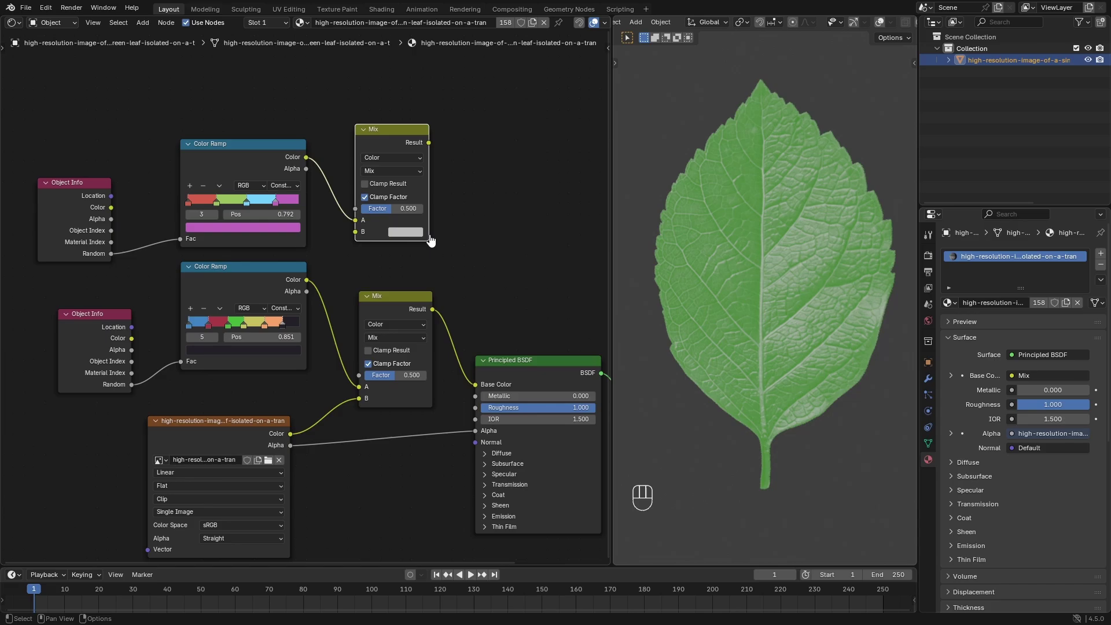
# Step: Delete the example Object Info, Color Ramp and Mix nodes above the original node setup
pyautogui.moveTo(509, 231); pyautogui.dragTo(2, 147)
pyautogui.press('Delete')
pyautogui.moveTo(456, 226); pyautogui.dragTo(458, 149, button='middle')
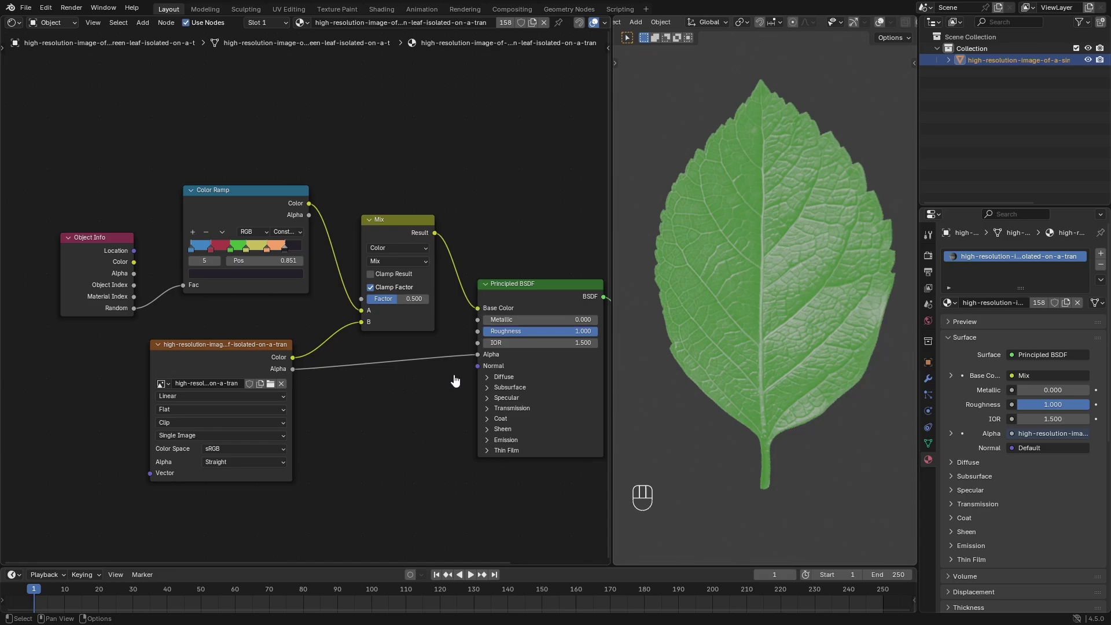
pyautogui.moveTo(438, 365); pyautogui.dragTo(404, 374, button='middle')
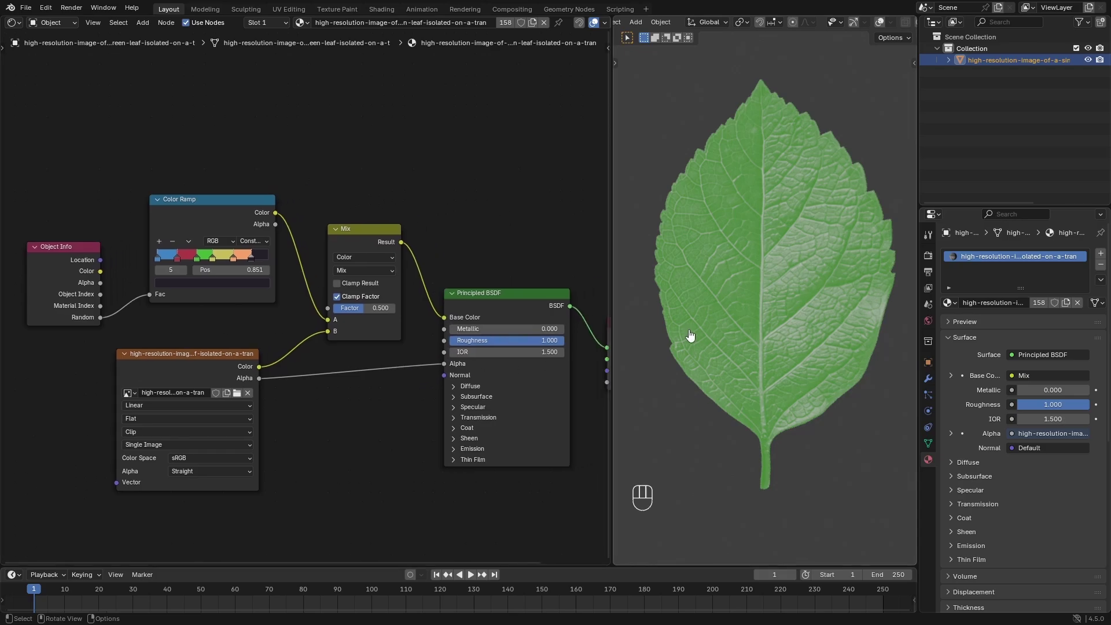
# Step: Duplicate the green leaf five times and spread the copies around the original
pyautogui.scroll(-1, 737, 258)
pyautogui.scroll(-2, 773, 264)
pyautogui.scroll(-2, 773, 264)
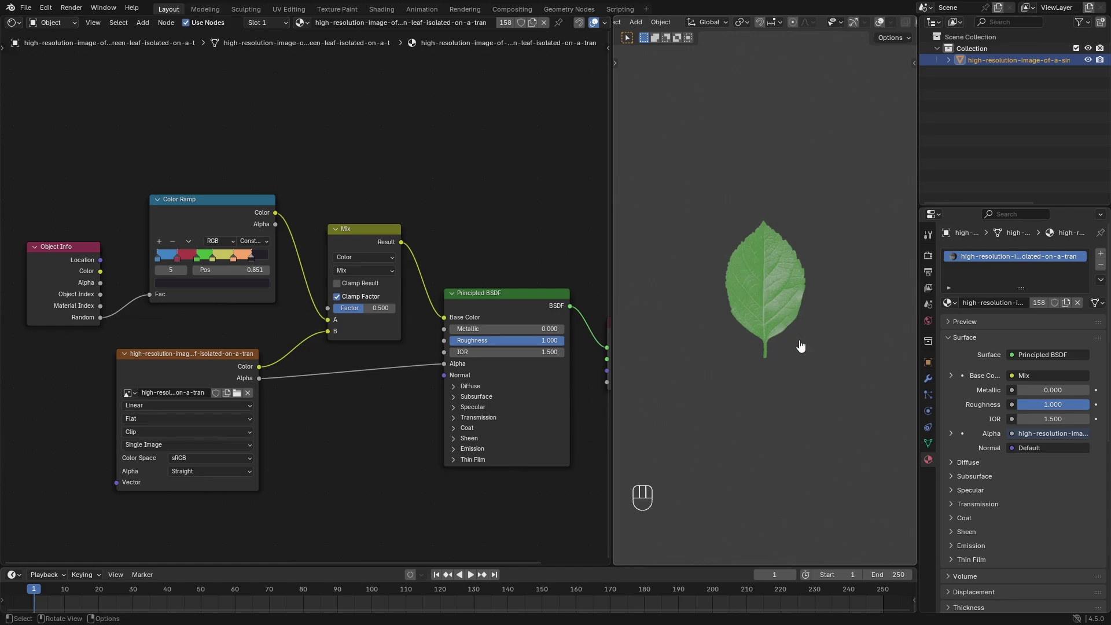
pyautogui.press('shift')
pyautogui.hotkey('shift', 'd')
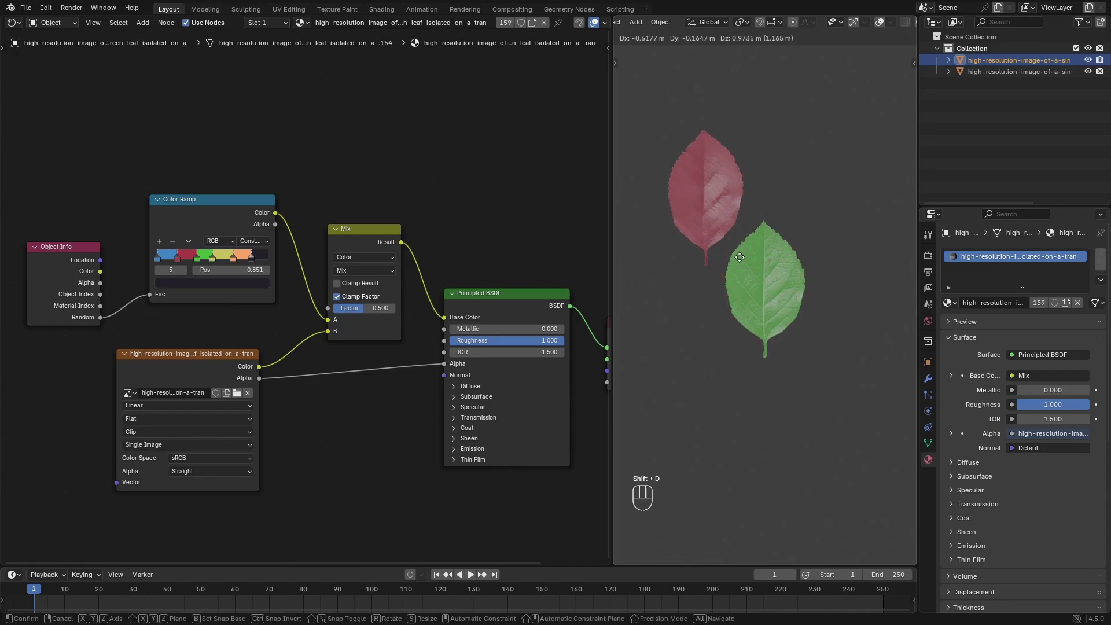
pyautogui.click(734, 258)
pyautogui.hotkey('shift', 'd')
pyautogui.click(873, 243)
pyautogui.hotkey('shift', 'd')
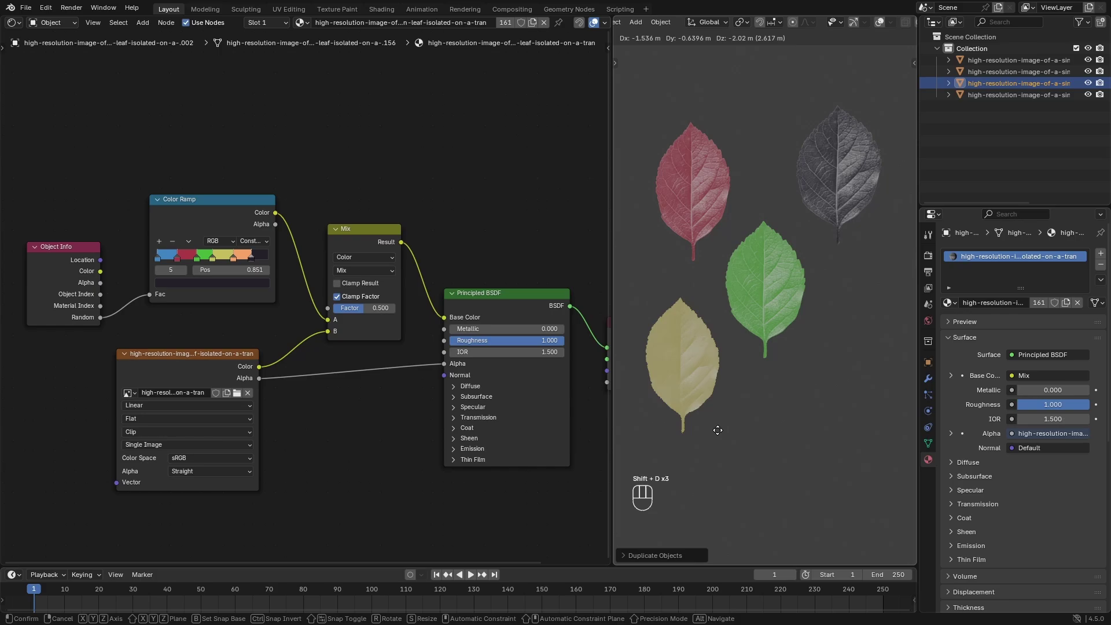
pyautogui.click(705, 447)
pyautogui.hotkey('shift', 'd')
pyautogui.click(897, 453)
pyautogui.hotkey('shift', 'd')
pyautogui.click(781, 546)
# Step: Duplicate the leaf three more times and place the copies around the outside of the group
pyautogui.scroll(-3, 764, 556)
pyautogui.hotkey('shift', 'd')
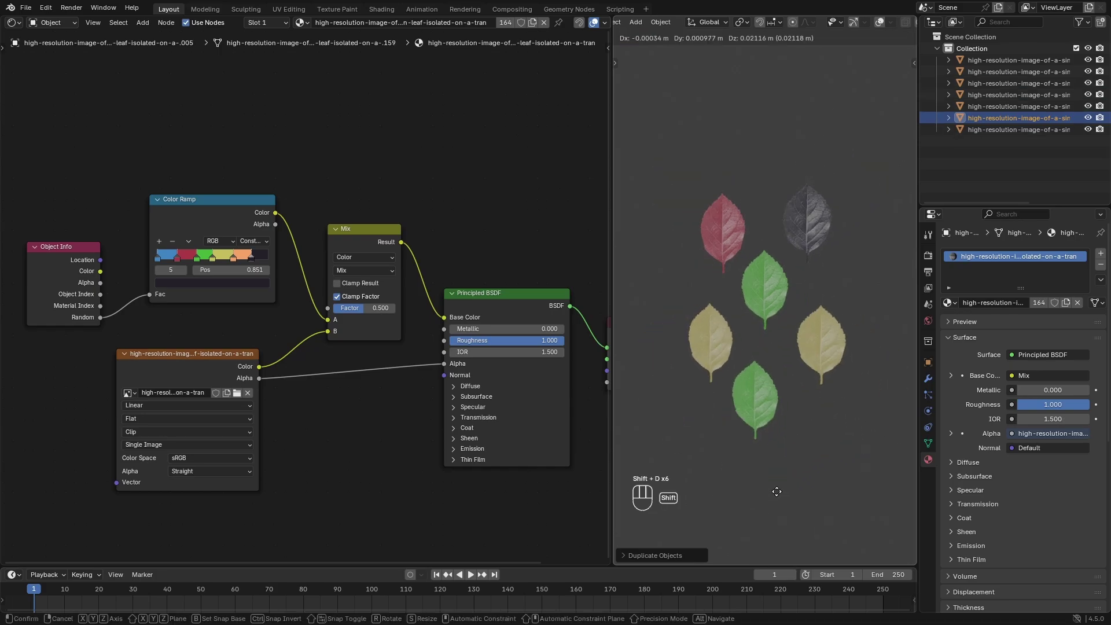
pyautogui.click(675, 367)
pyautogui.hotkey('shift', 'd')
pyautogui.click(791, 229)
pyautogui.hotkey('shift', 'd')
pyautogui.click(905, 358)
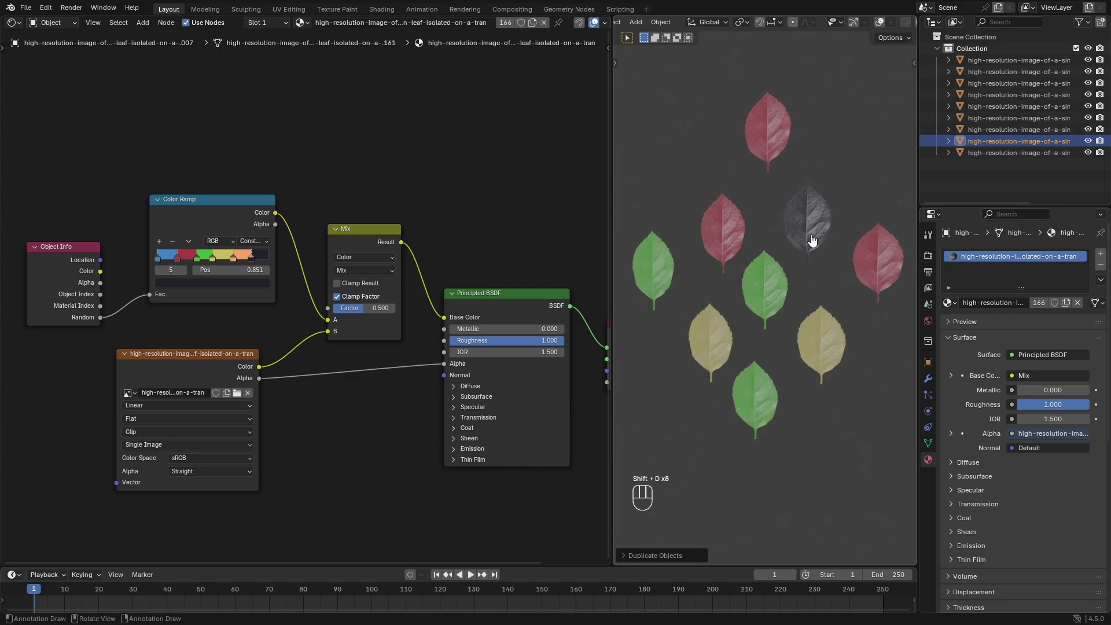
# Step: Change the Color Ramp's last stop from near-black to a bright purplish pink
pyautogui.click(245, 283)
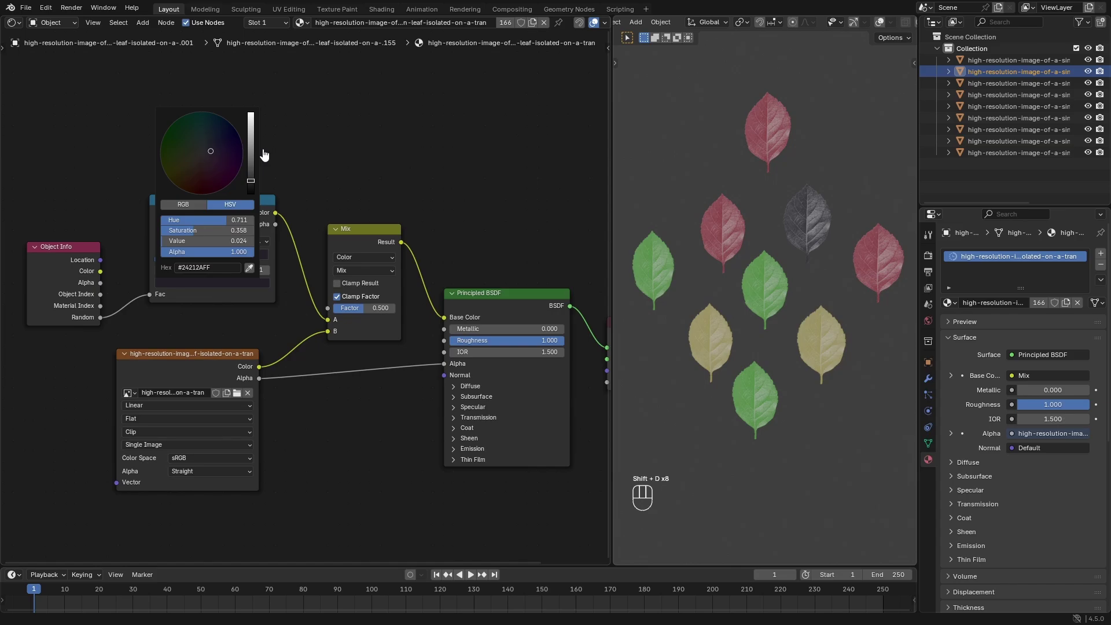
pyautogui.moveTo(251, 134); pyautogui.dragTo(251, 124)
pyautogui.moveTo(218, 169); pyautogui.dragTo(211, 165)
pyautogui.click(692, 342)
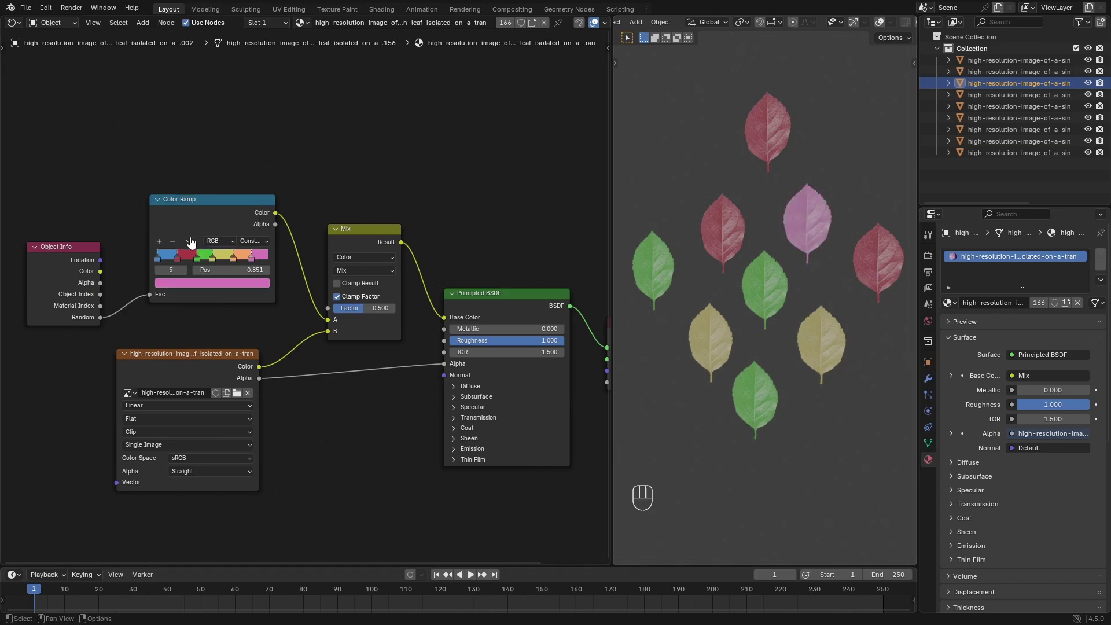
# Step: Recolor the Color Ramp's yellow stop to a darker orange
pyautogui.click(212, 261)
pyautogui.click(221, 284)
pyautogui.moveTo(181, 171); pyautogui.dragTo(179, 132)
pyautogui.click(718, 284)
pyautogui.click(196, 258)
pyautogui.click(212, 284)
pyautogui.click(717, 225)
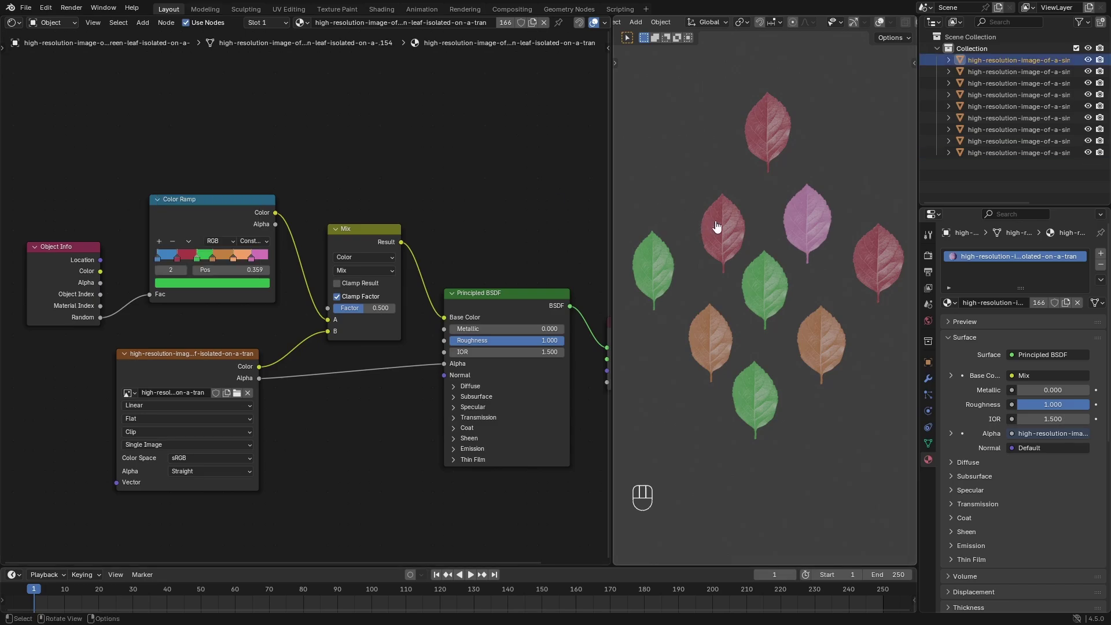
pyautogui.click(176, 259)
# Step: Shift the ramp's light orange stop toward yellow-orange and darken the orange stop at 0.502 to brown #7D5126
pyautogui.click(233, 258)
pyautogui.click(223, 284)
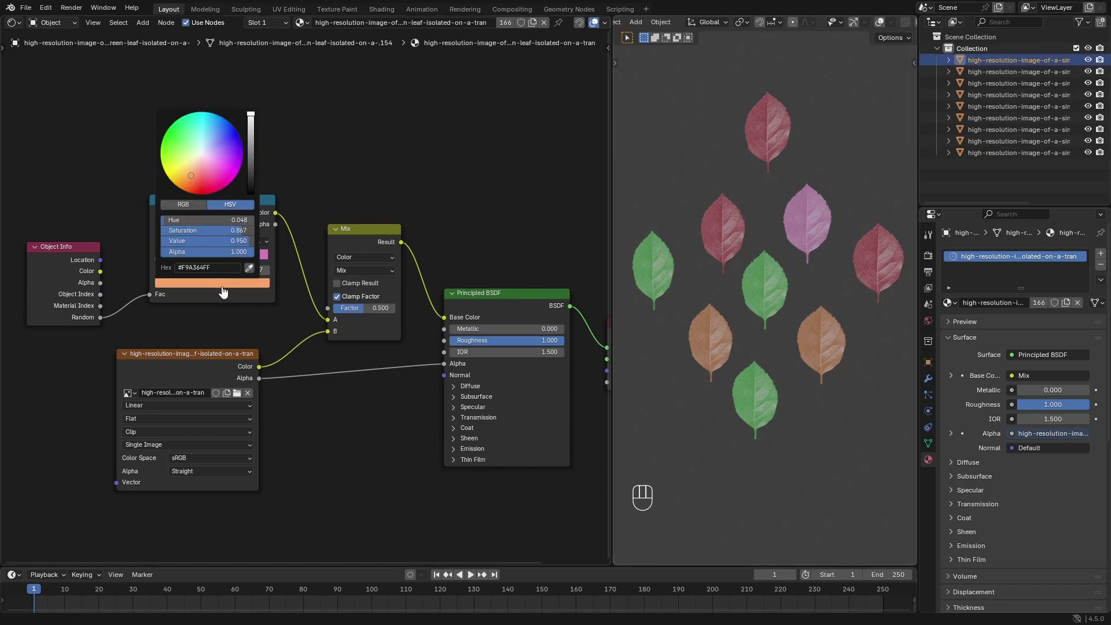
pyautogui.moveTo(210, 143); pyautogui.dragTo(188, 176)
pyautogui.click(214, 264)
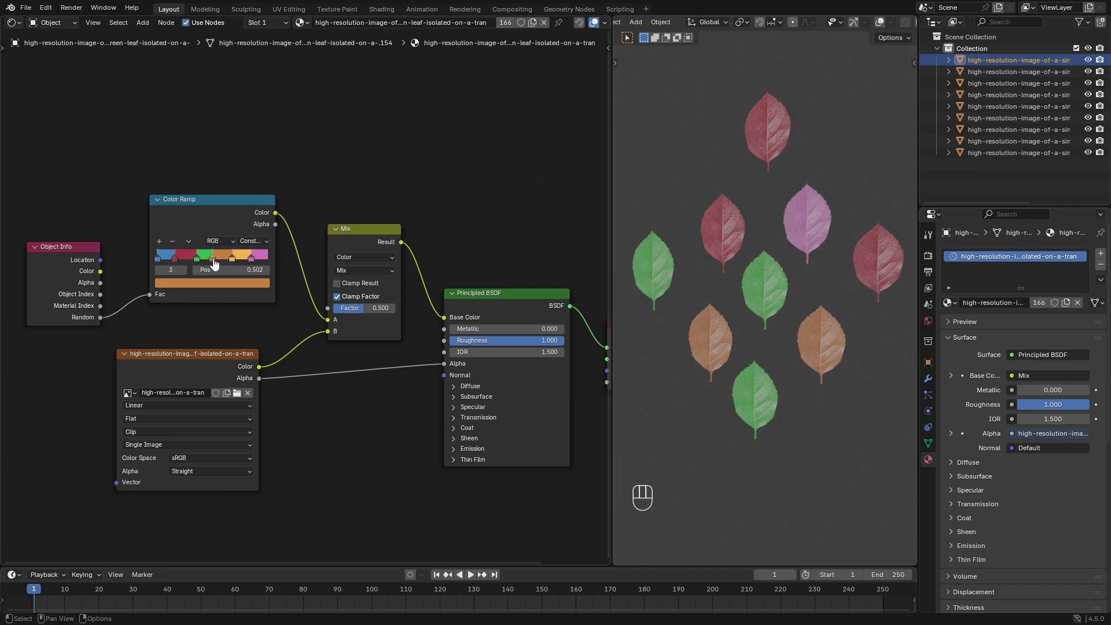
pyautogui.click(224, 286)
pyautogui.click(252, 156)
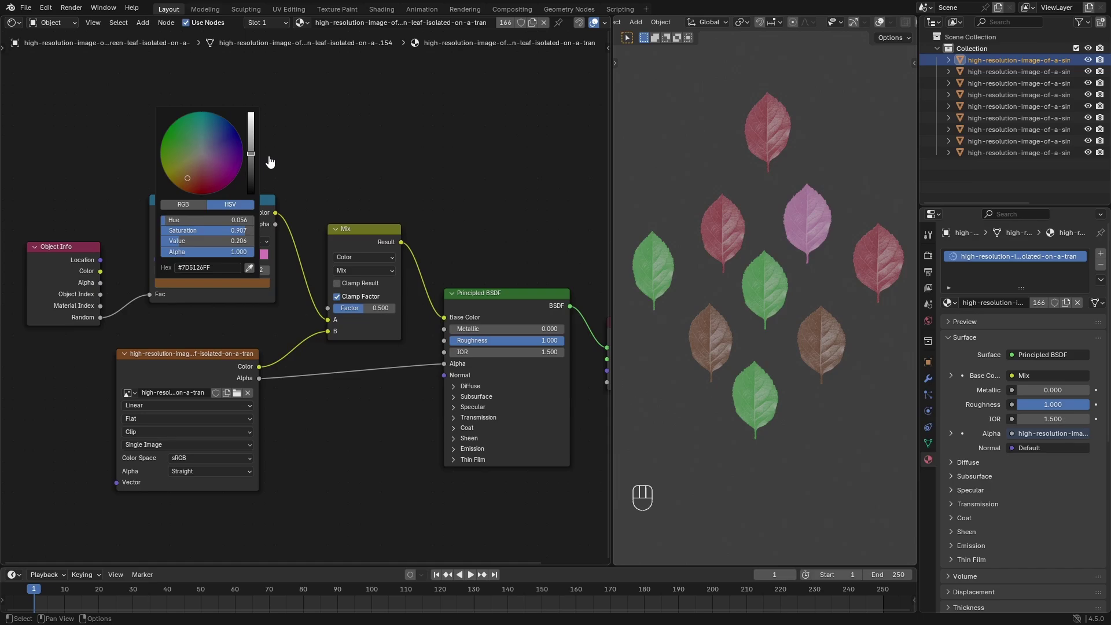
# Step: Delete the topmost red leaf and move the outer red leaf into the gap above the group
pyautogui.scroll(-4, 810, 324)
pyautogui.moveTo(848, 367); pyautogui.dragTo(711, 208)
pyautogui.click(783, 201)
pyautogui.press('Delete')
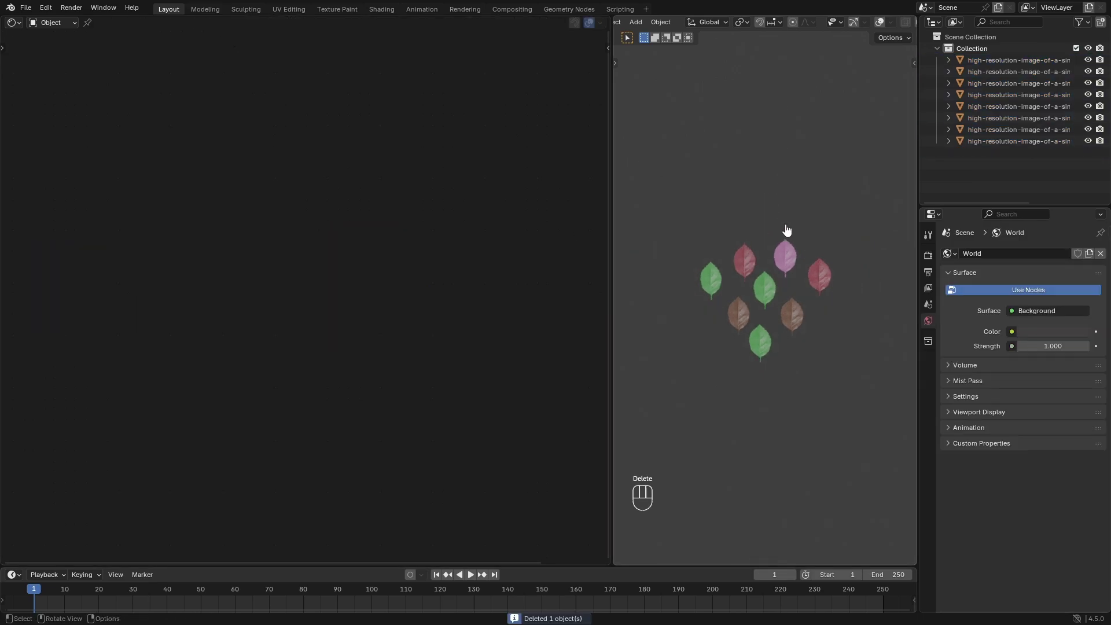
pyautogui.click(824, 286)
pyautogui.hotkey('shift', 'd')
pyautogui.click(766, 229)
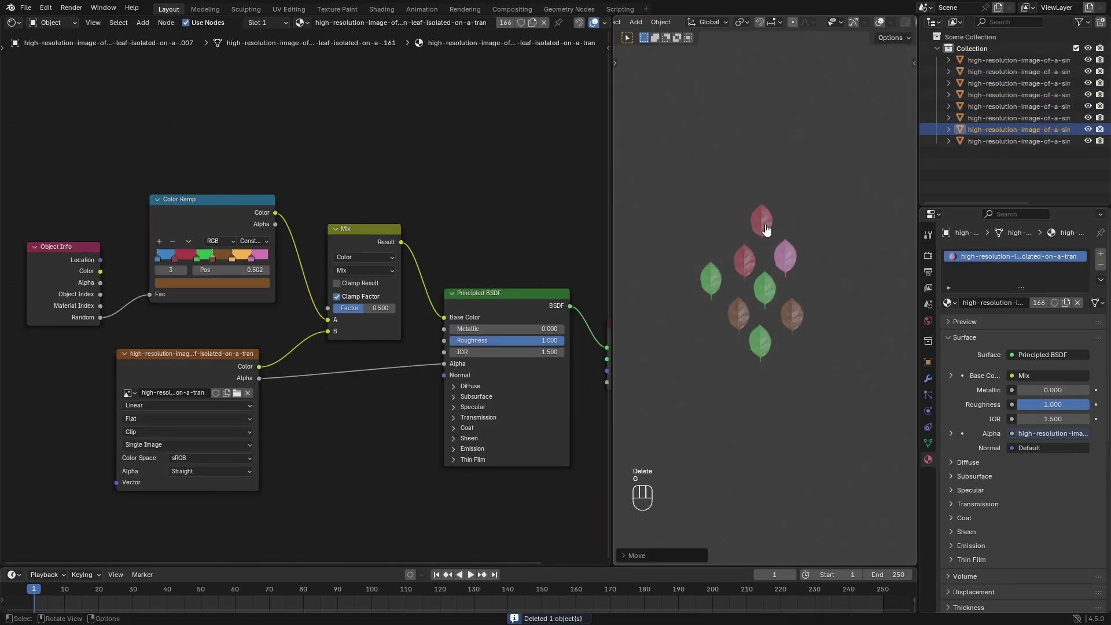
# Step: Duplicate the moved leaf six times and place the copies along the group's upper half and right side
pyautogui.hotkey('shift', 'd')
pyautogui.click(712, 228)
pyautogui.hotkey('shift', 'd')
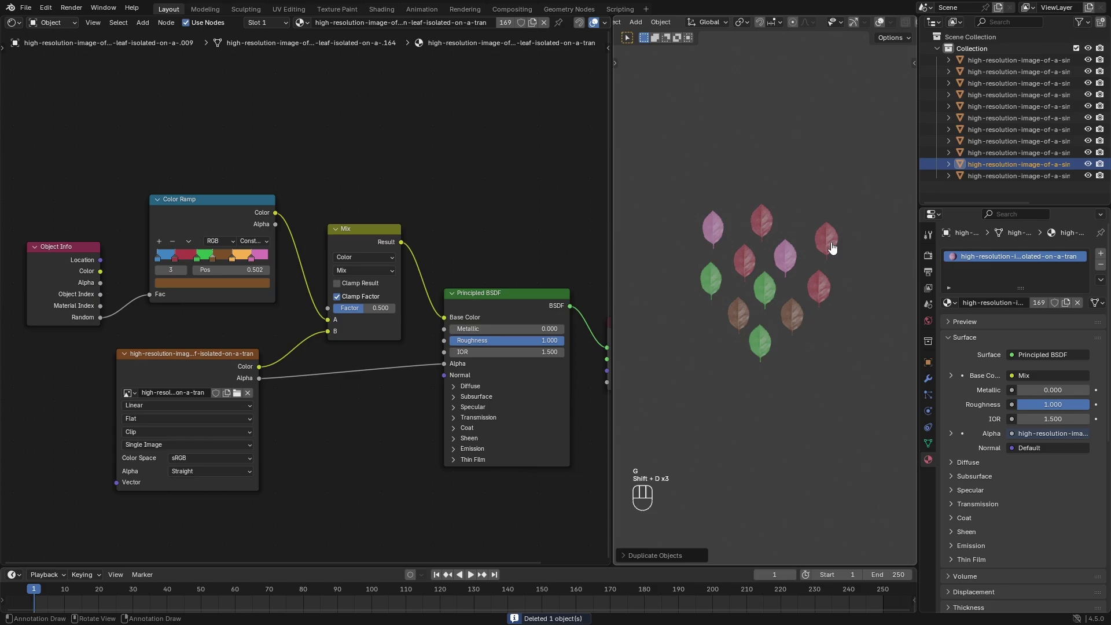
pyautogui.click(826, 240)
pyautogui.hotkey('shift', 'd')
pyautogui.click(799, 203)
pyautogui.hotkey('shift', 'd')
pyautogui.click(738, 192)
pyautogui.hotkey('shift', 'd')
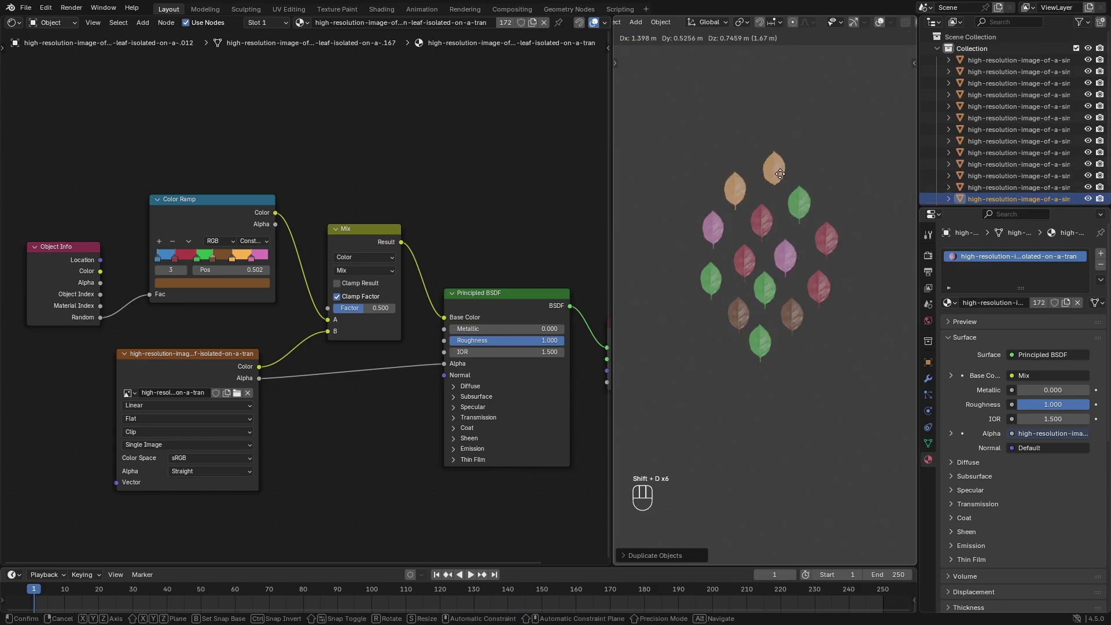
pyautogui.click(777, 173)
# Step: Duplicate the leaf seven more times, placing the copies down the group's left side and along its lower edge
pyautogui.hotkey('shift', 'd')
pyautogui.click(694, 193)
pyautogui.hotkey('shift', 'd')
pyautogui.click(676, 255)
pyautogui.hotkey('shift', 'd')
pyautogui.click(686, 320)
pyautogui.hotkey('shift', 'd')
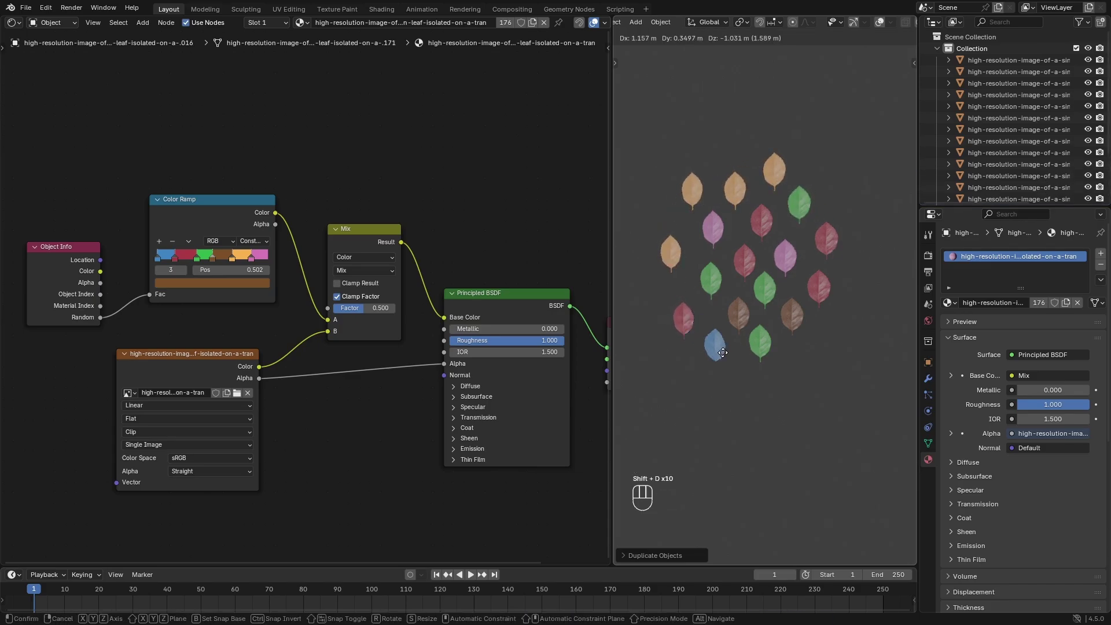
pyautogui.click(720, 359)
pyautogui.hotkey('shift', 'd')
pyautogui.click(763, 400)
pyautogui.hotkey('shift', 'd')
pyautogui.click(810, 377)
pyautogui.hotkey('shift', 'd')
pyautogui.click(845, 346)
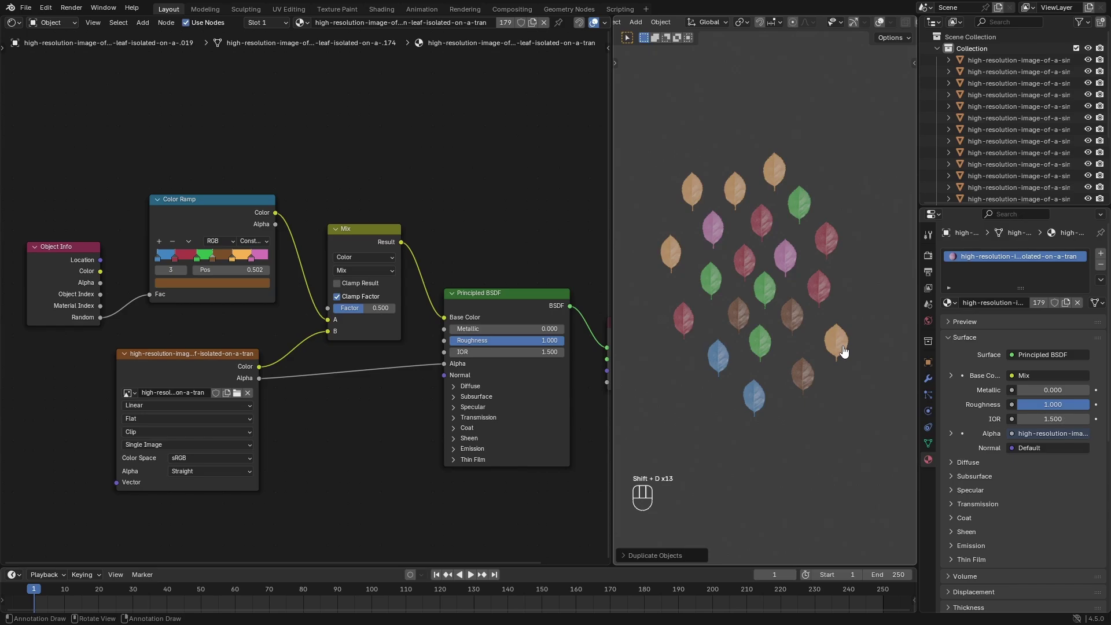
# Step: Duplicate the leaf five more times, placing the copies up the group's right side and above its top
pyautogui.hotkey('shift', 'd')
pyautogui.click(867, 302)
pyautogui.hotkey('shift', 'd')
pyautogui.click(868, 262)
pyautogui.hotkey('shift', 'd')
pyautogui.click(848, 207)
pyautogui.hotkey('shift', 'd')
pyautogui.click(823, 168)
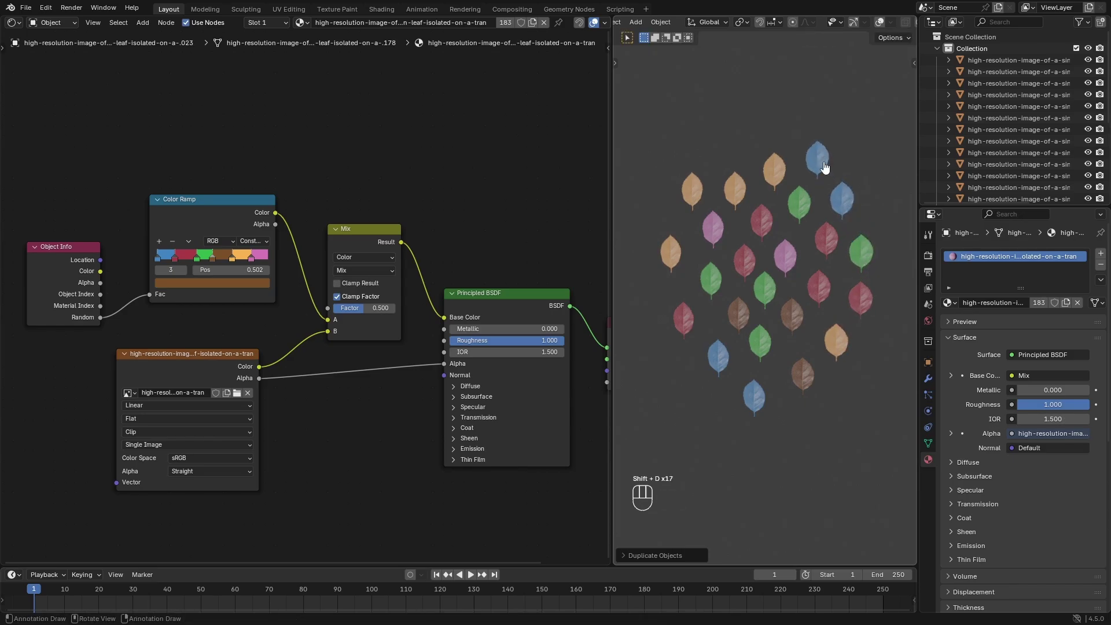
pyautogui.hotkey('shift', 'd')
pyautogui.click(791, 134)
# Step: Rearrange the Color Ramp's stops with the green one at 0.309, and set the interpolation to Linear
pyautogui.moveTo(233, 259); pyautogui.dragTo(192, 260)
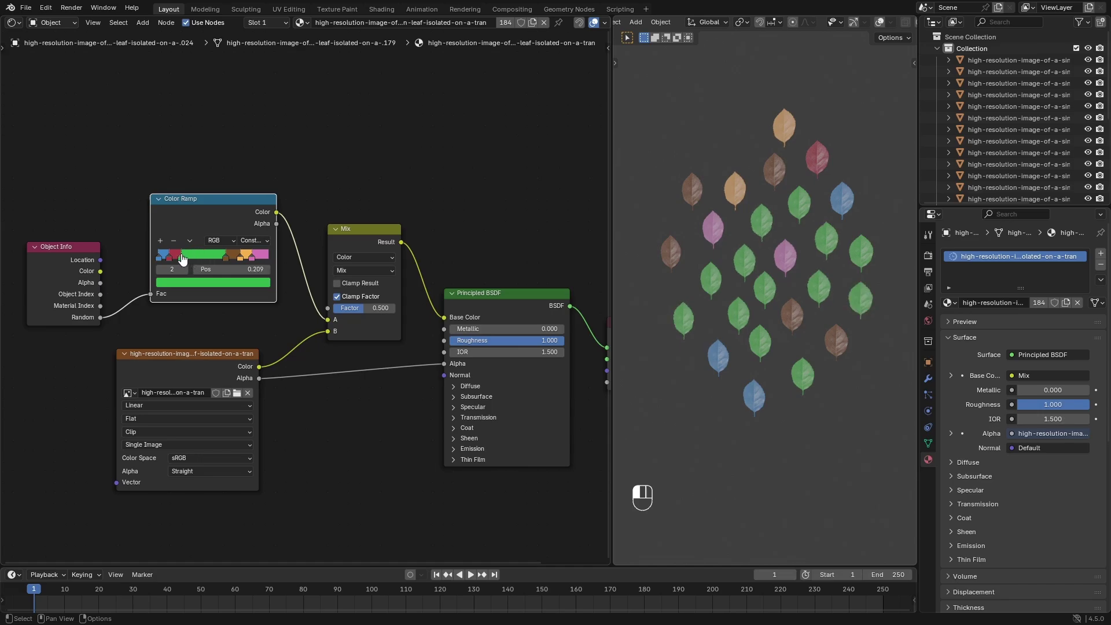
pyautogui.click(255, 240)
pyautogui.click(251, 289)
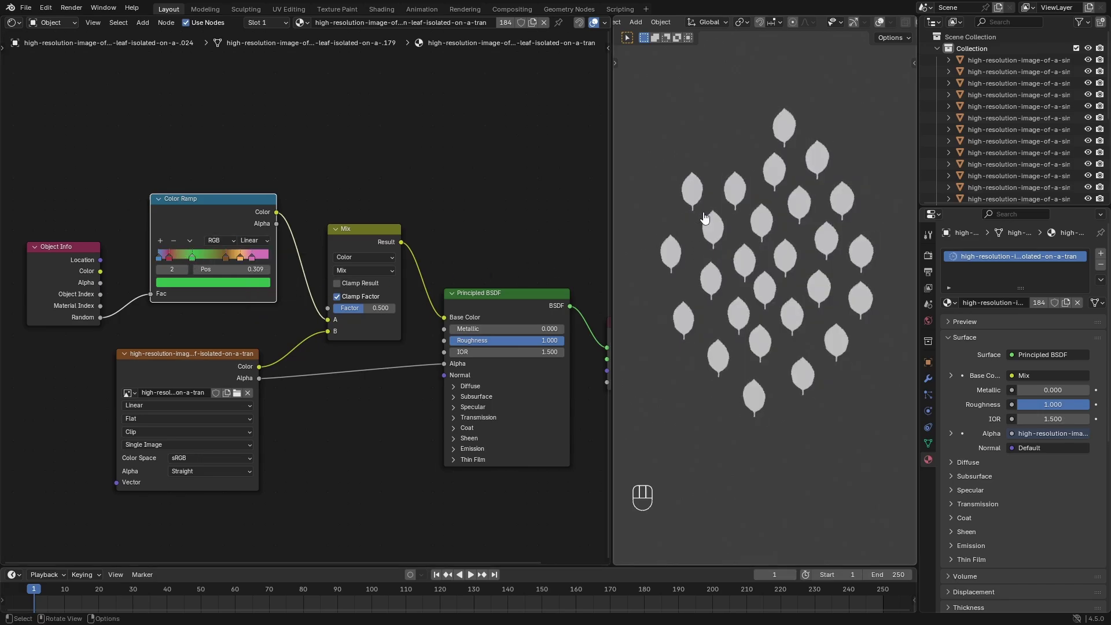
pyautogui.scroll(2, 766, 280)
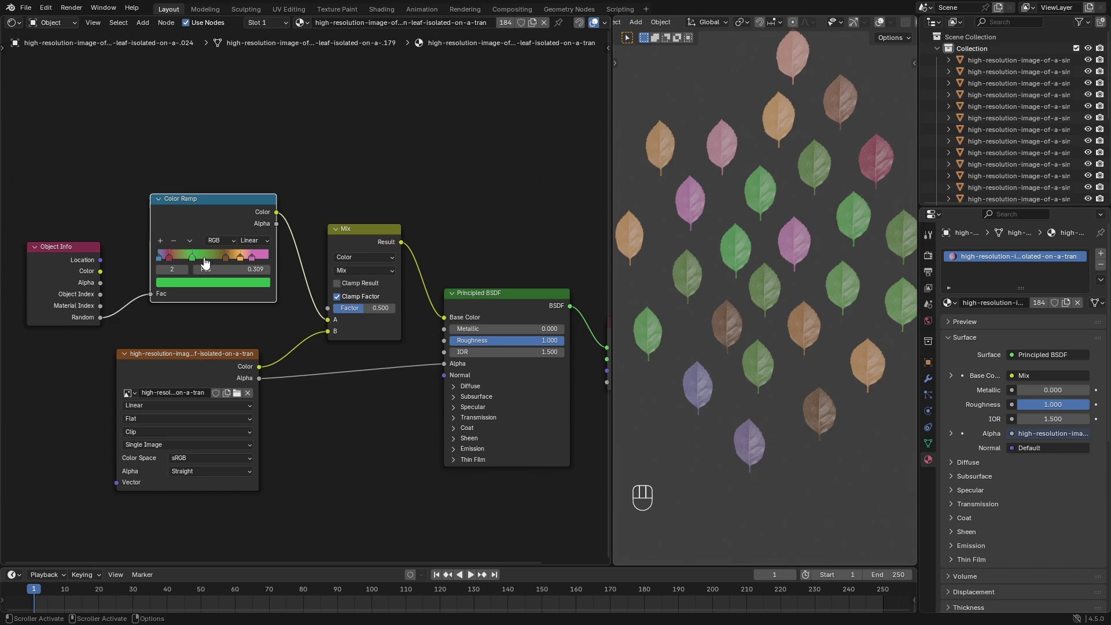
# Step: Space the Color Ramp's stops more evenly, with the yellow-orange stop at 0.741
pyautogui.moveTo(169, 258); pyautogui.dragTo(240, 262)
pyautogui.scroll(-3, 739, 280)
pyautogui.moveTo(739, 280)
pyautogui.mouseDown(button='middle')
pyautogui.moveTo(816, 271)
pyautogui.moveTo(747, 283)
pyautogui.mouseUp(button='middle')
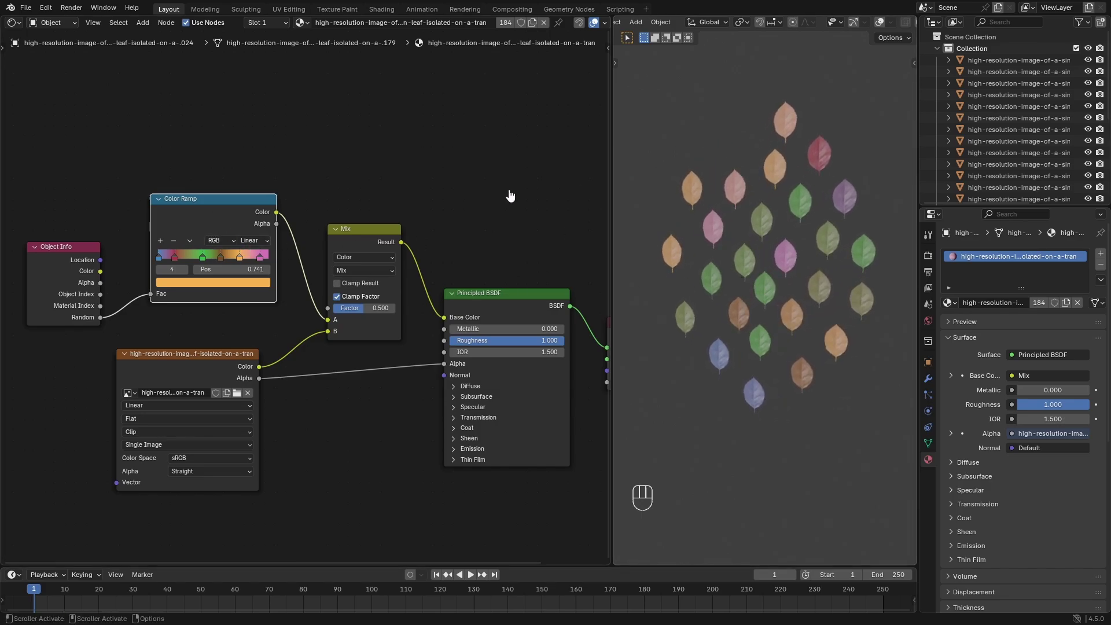
# Step: Recolor the ramp's first blue stop to red and its green stop to a tan brown
pyautogui.click(159, 258)
pyautogui.click(178, 284)
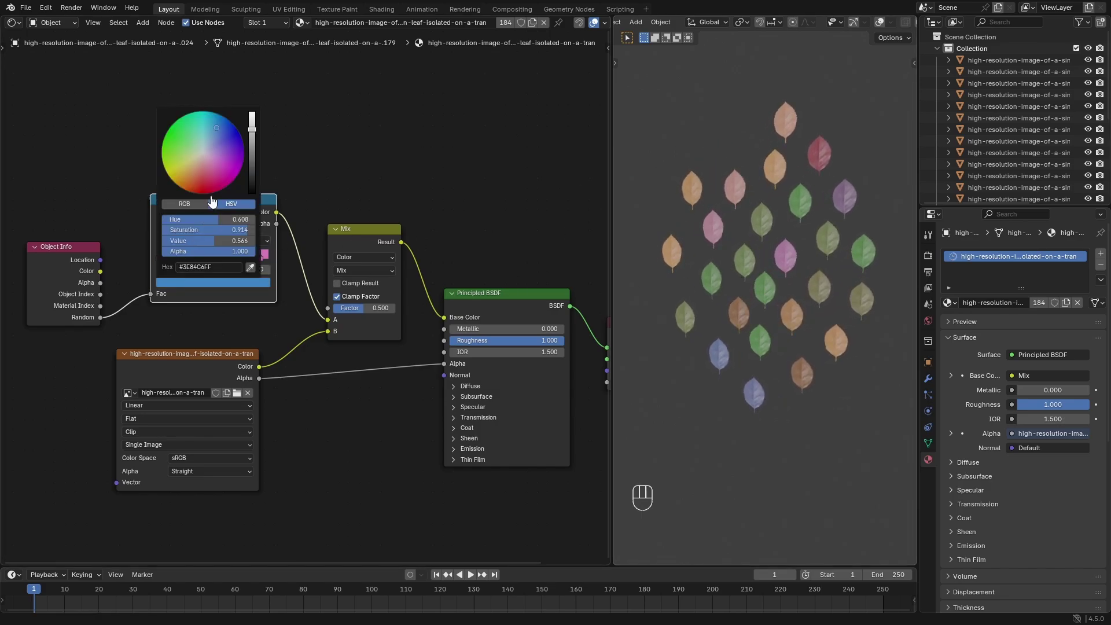
pyautogui.moveTo(206, 186); pyautogui.dragTo(190, 175)
pyautogui.click(174, 258)
pyautogui.click(200, 258)
pyautogui.click(207, 284)
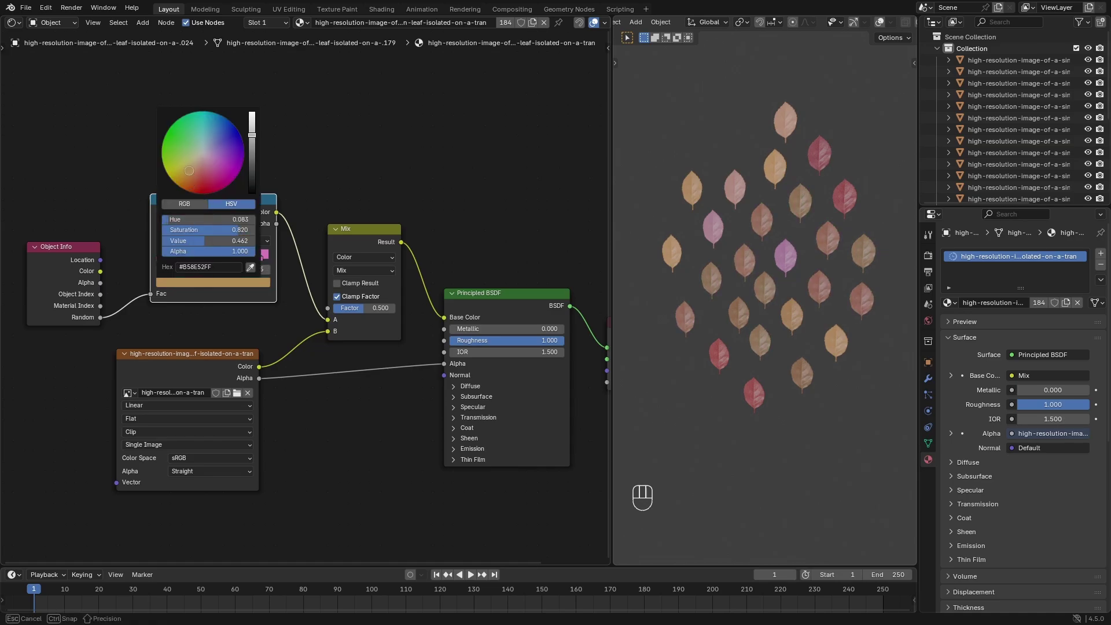
# Step: Recolor the Color Ramp's last stop to a reddish pink
pyautogui.click(240, 258)
pyautogui.click(230, 283)
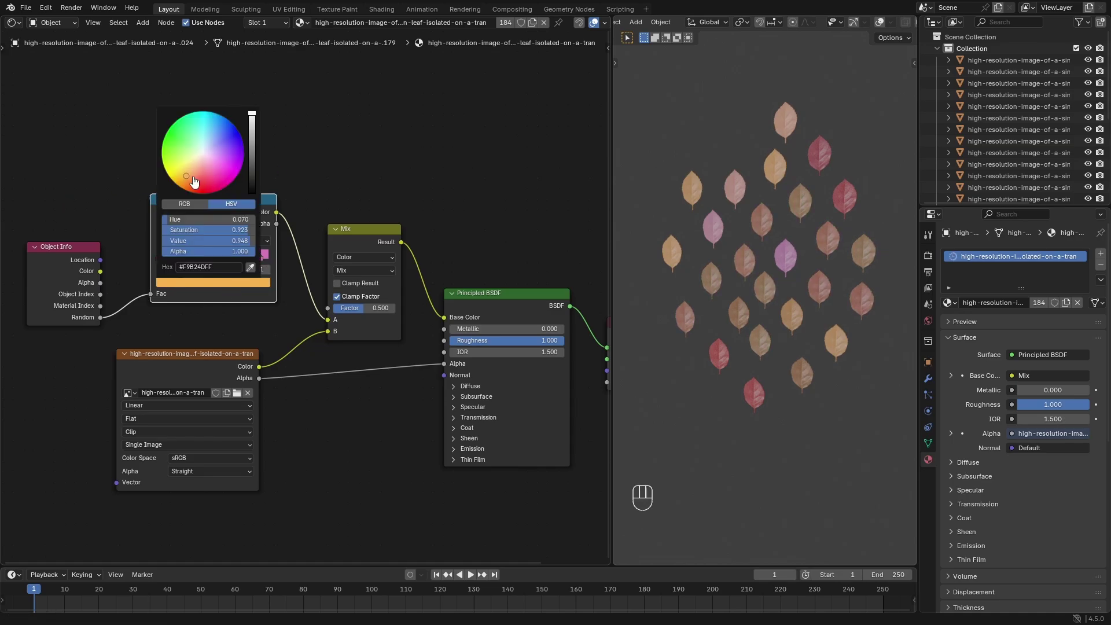
pyautogui.click(262, 255)
pyautogui.click(251, 285)
pyautogui.moveTo(210, 174); pyautogui.dragTo(216, 178)
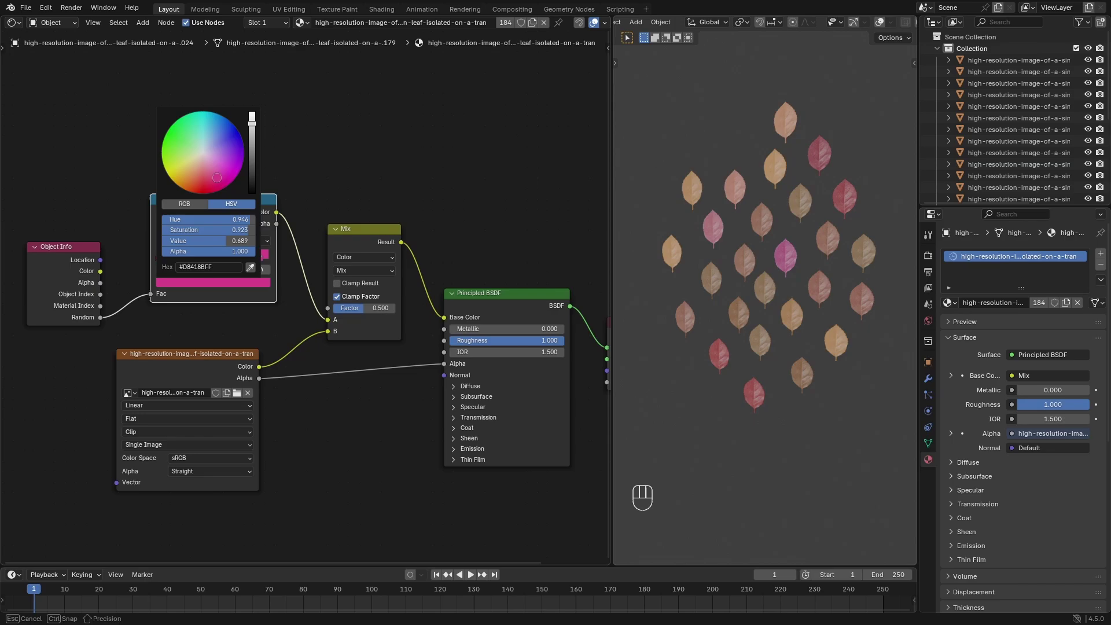
pyautogui.moveTo(723, 243); pyautogui.dragTo(810, 258, button='middle')
# Step: Try the Constant and Ease interpolation modes on the Color Ramp
pyautogui.click(254, 240)
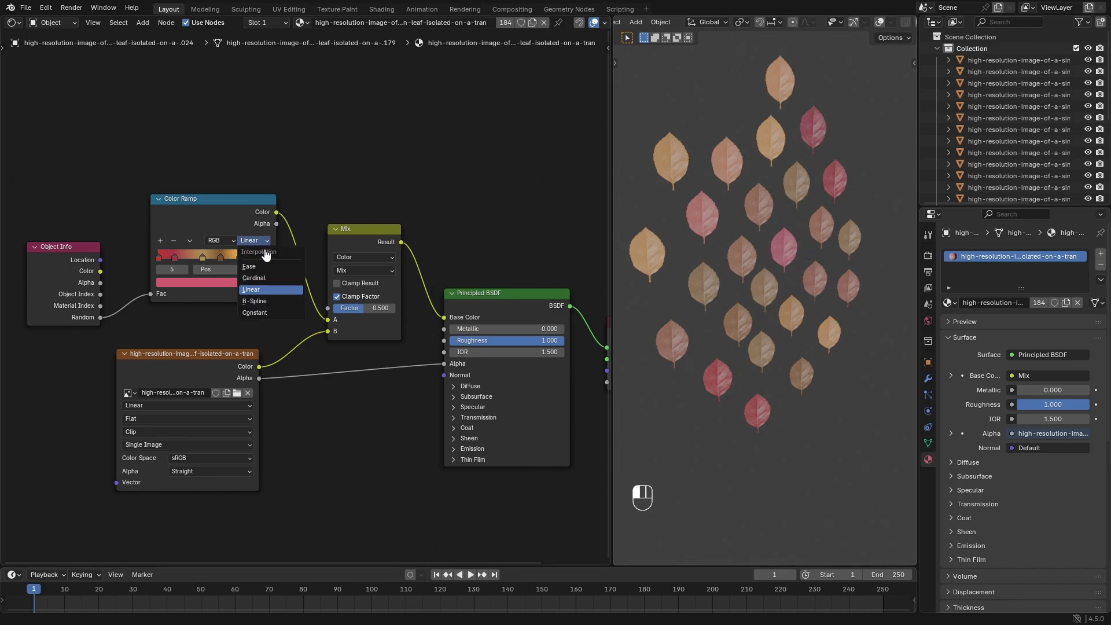
pyautogui.click(272, 311)
pyautogui.scroll(-2, 821, 222)
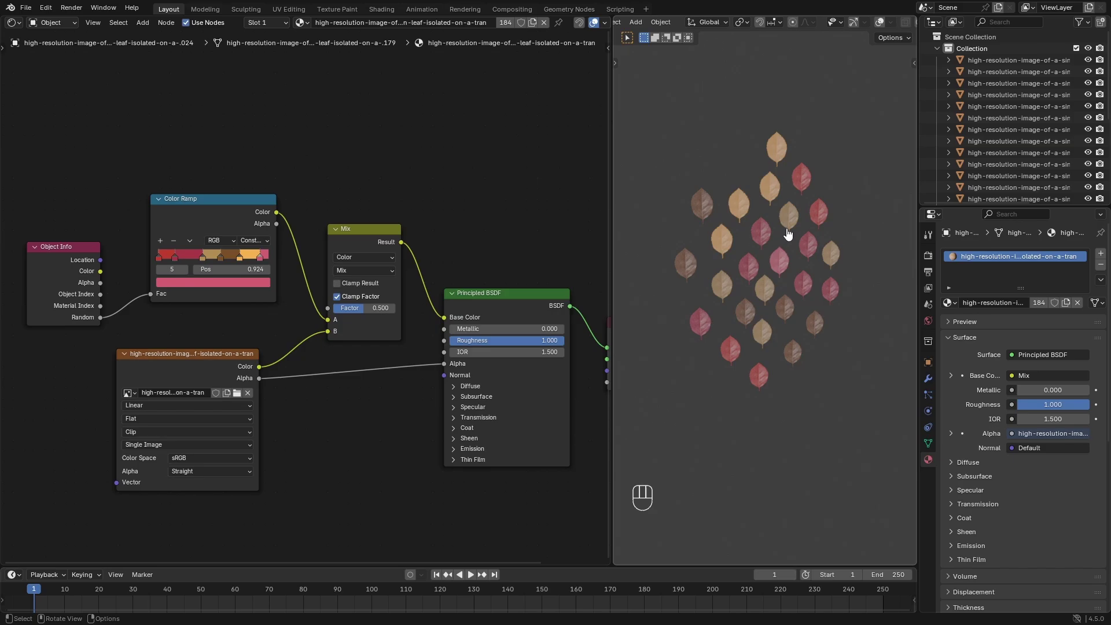
pyautogui.click(255, 240)
pyautogui.click(268, 273)
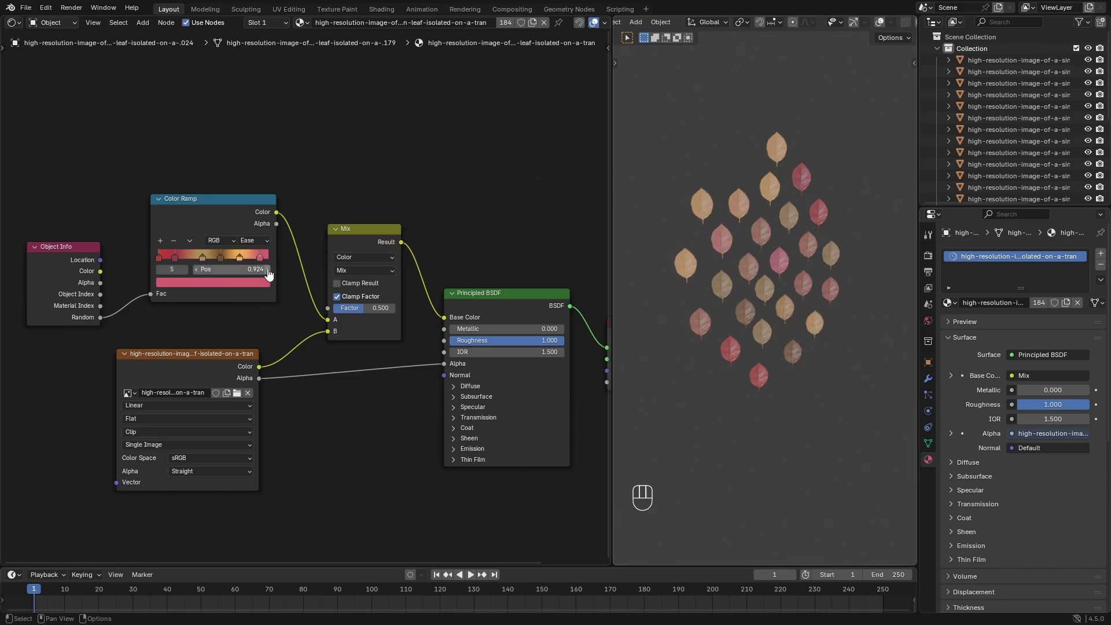
pyautogui.scroll(1, 762, 229)
# Step: Try the Linear, B-Spline and Cardinal interpolation modes on the Color Ramp
pyautogui.click(249, 241)
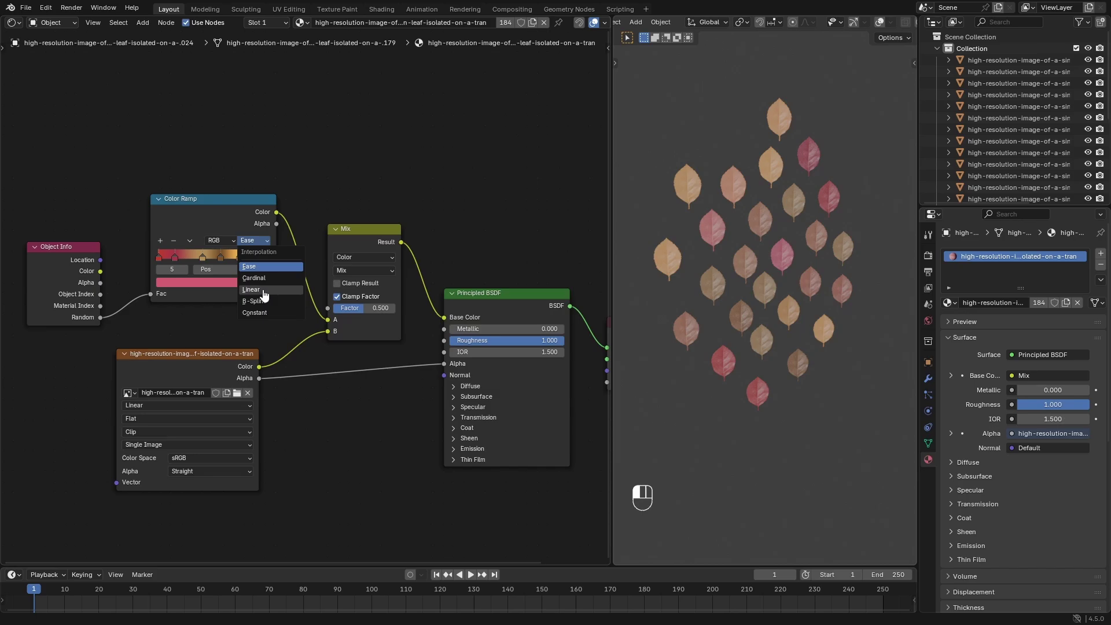
pyautogui.click(264, 294)
pyautogui.click(255, 240)
pyautogui.click(253, 301)
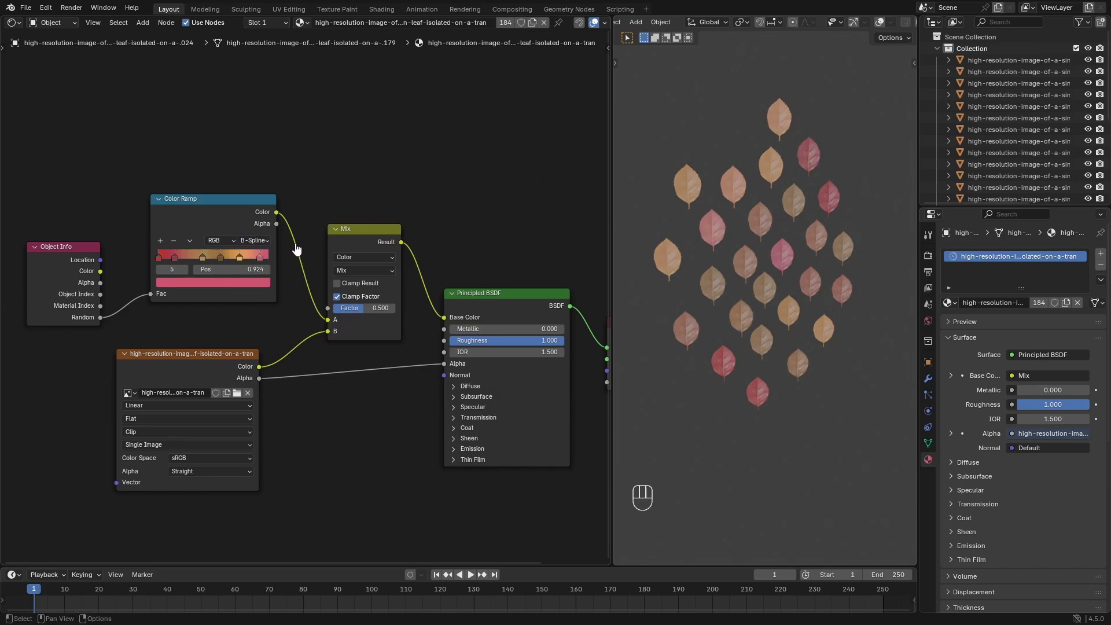
pyautogui.click(255, 241)
pyautogui.click(269, 281)
# Step: Set the Color Ramp's interpolation to B-Spline and shift the tan stop slightly toward the ramp's start
pyautogui.click(257, 240)
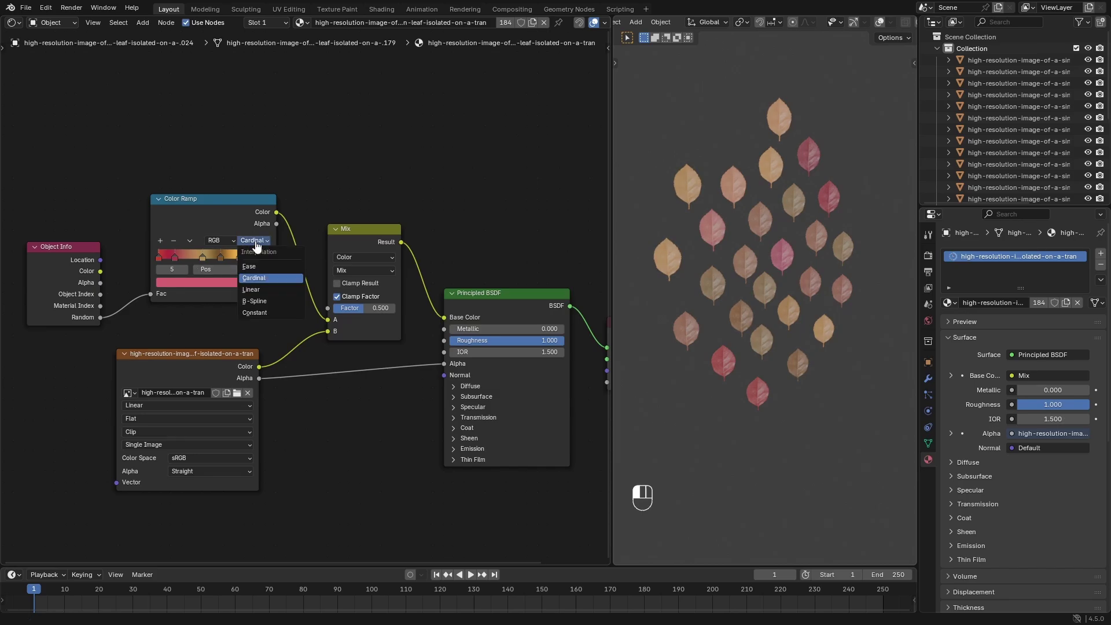
pyautogui.click(268, 301)
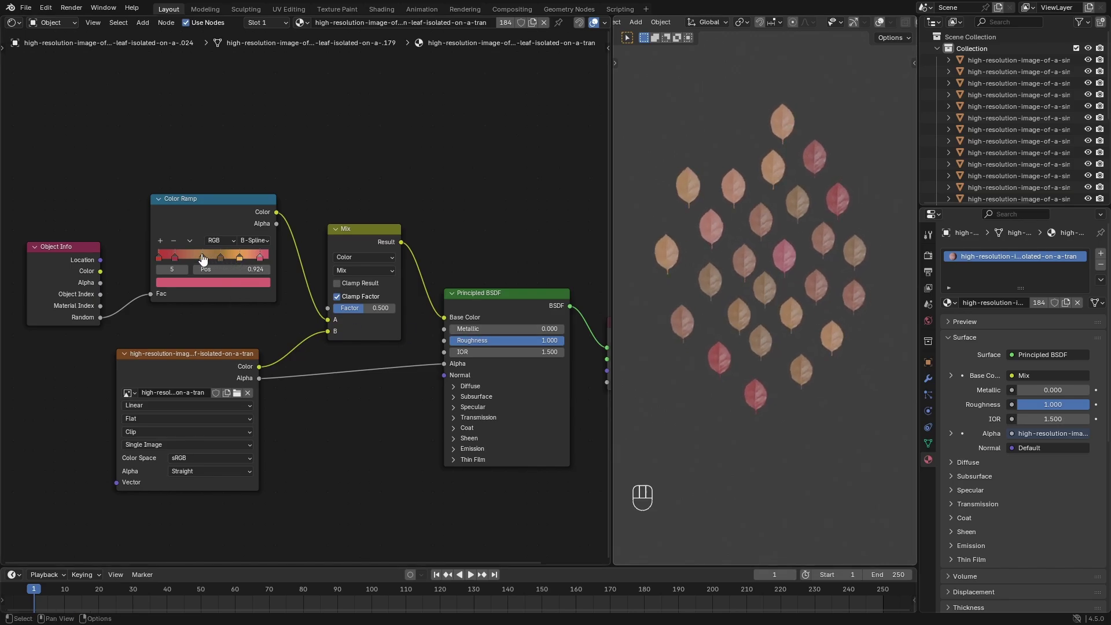
pyautogui.moveTo(201, 258); pyautogui.dragTo(198, 257)
pyautogui.click(177, 259)
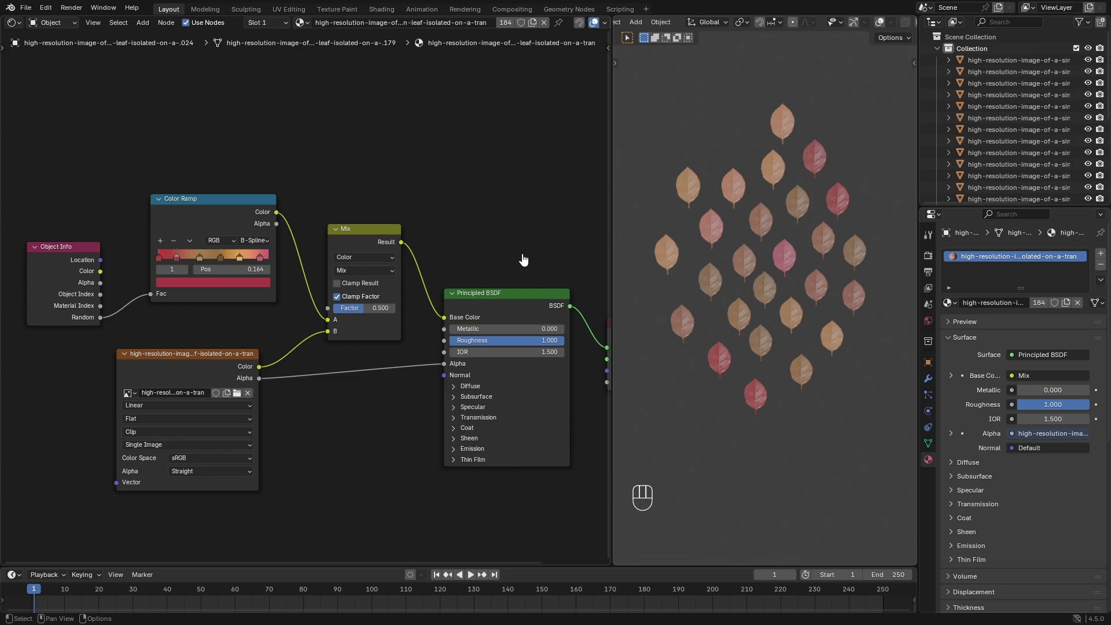
# Step: Nudge the Principled BSDF and Material Output nodes slightly closer to the Mix node
pyautogui.hscroll(8, 524, 258)
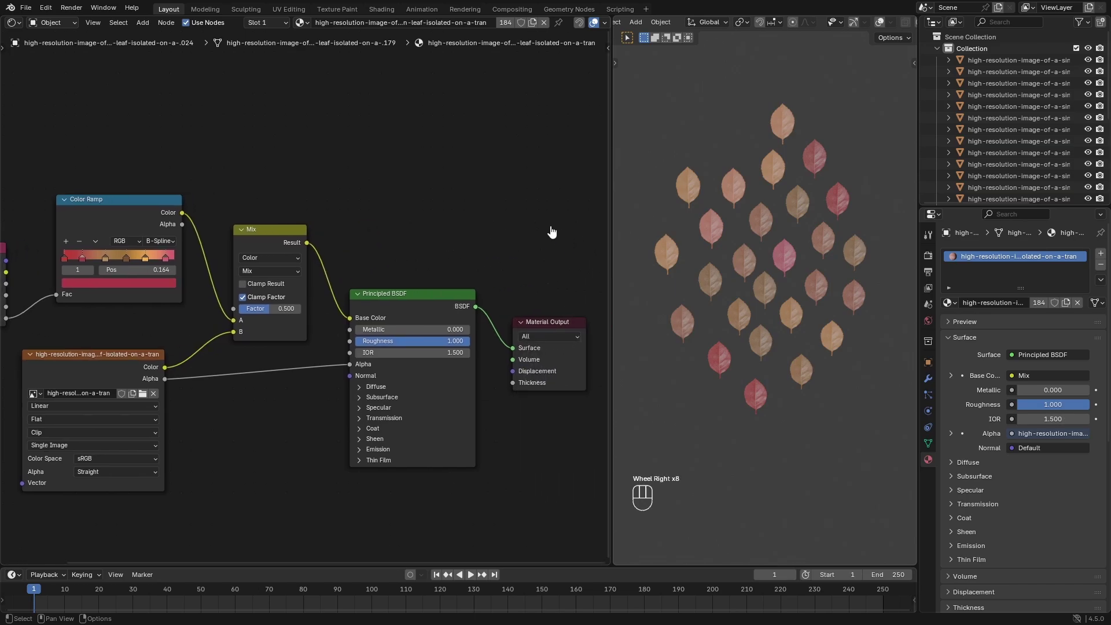
pyautogui.moveTo(460, 346); pyautogui.dragTo(508, 297)
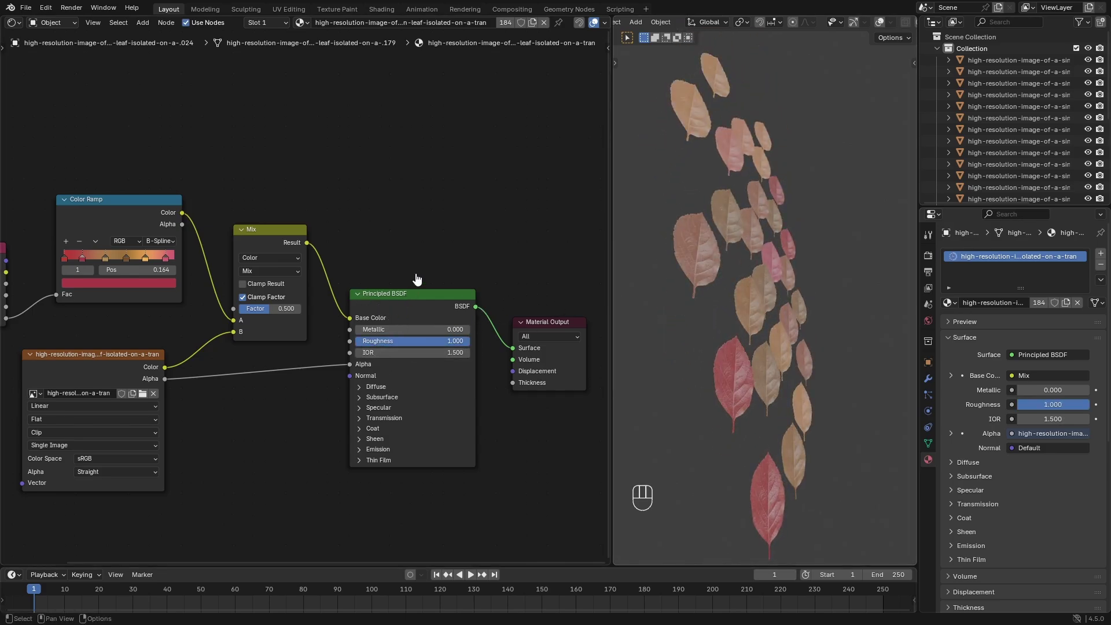
pyautogui.moveTo(413, 297); pyautogui.dragTo(407, 294)
pyautogui.moveTo(414, 254); pyautogui.dragTo(393, 252, button='middle')
pyautogui.click(512, 325)
pyautogui.moveTo(683, 289); pyautogui.dragTo(746, 306, button='middle')
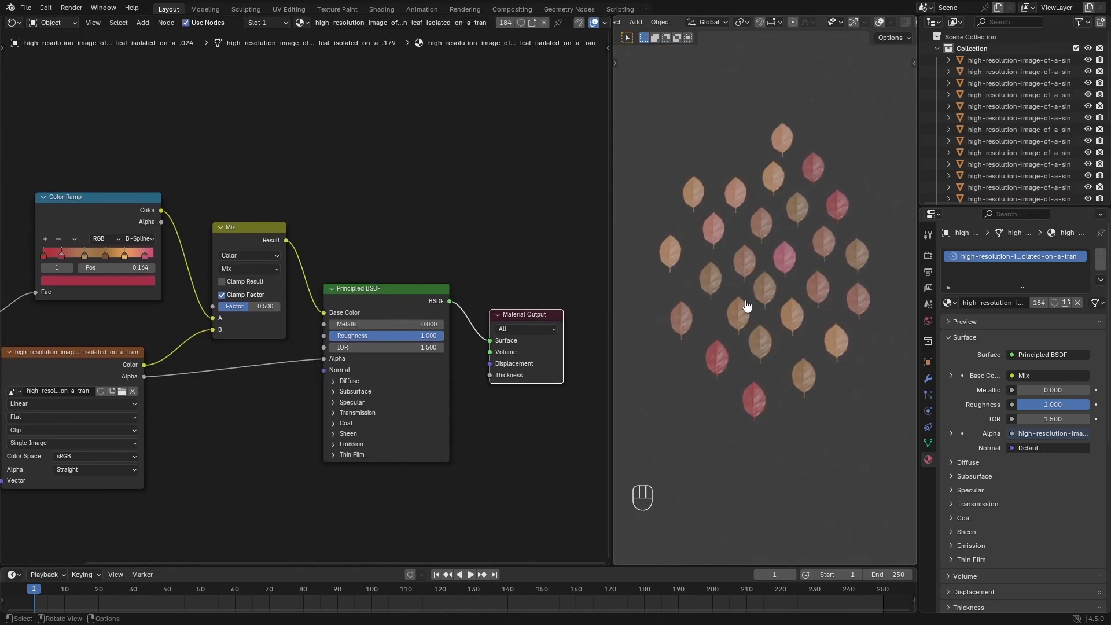